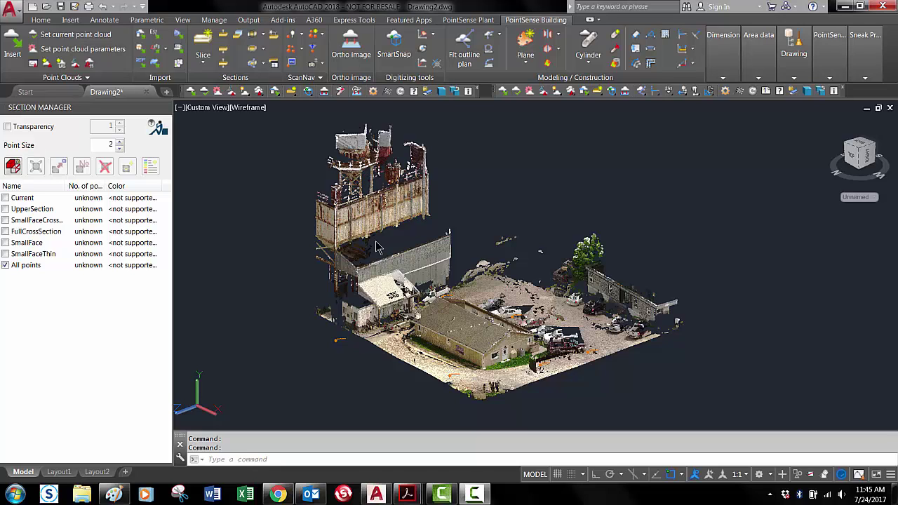
pyautogui.press('super')
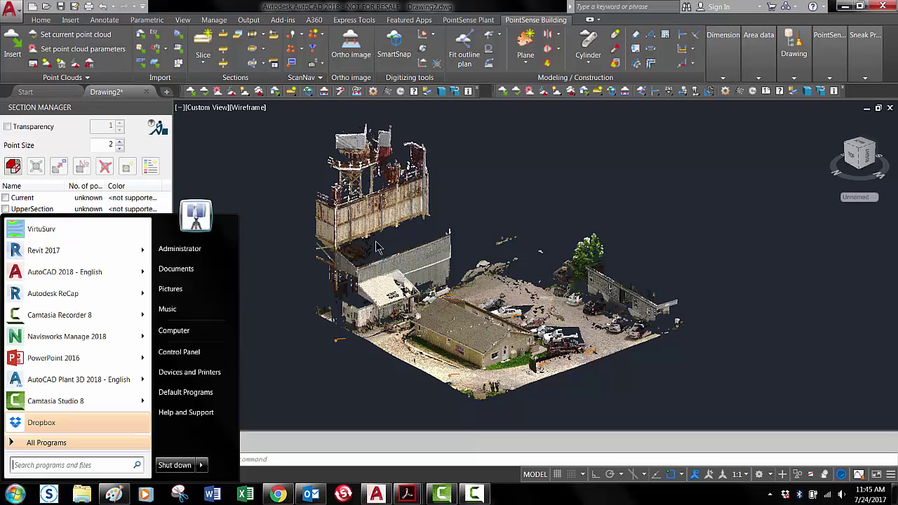
pyautogui.click(267, 198)
pyautogui.click(289, 223)
pyautogui.click(270, 212)
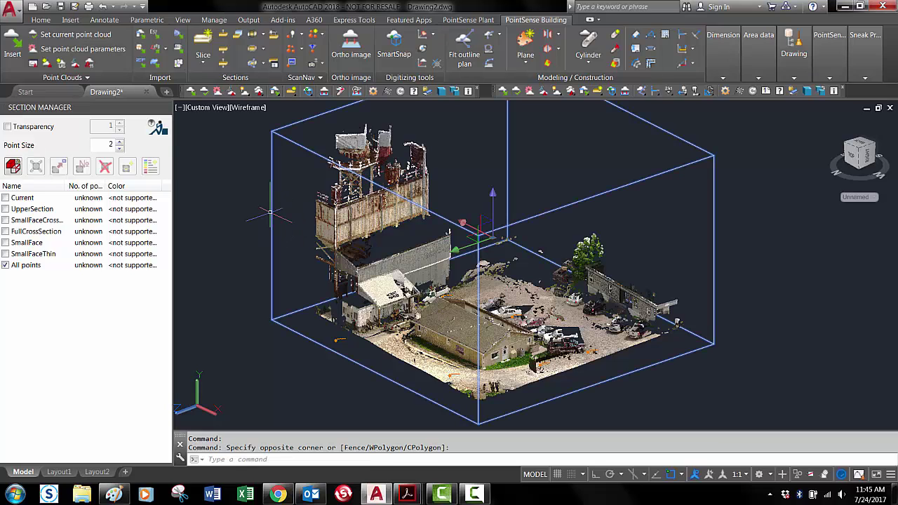
pyautogui.press('Escape')
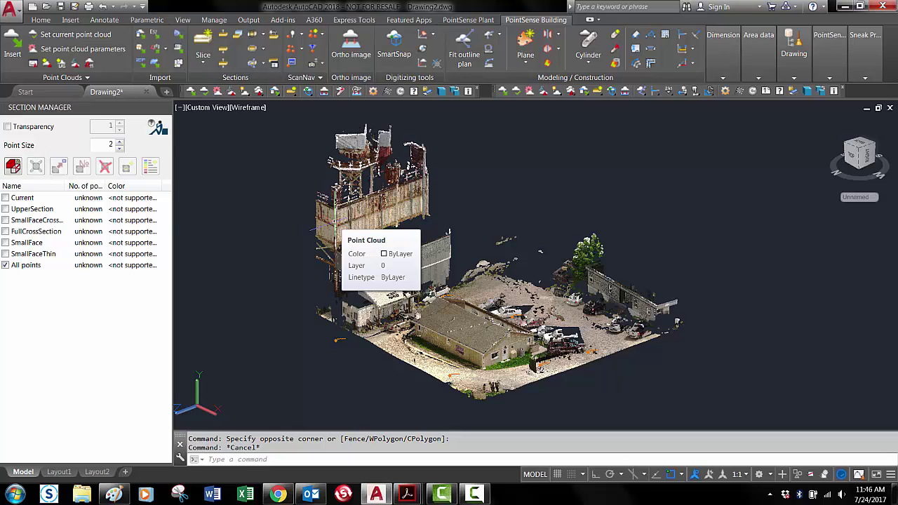
# - Show only the FullCrossSection section of the point cloud and orient the view to Back
pyautogui.click(6, 265)
pyautogui.click(6, 209)
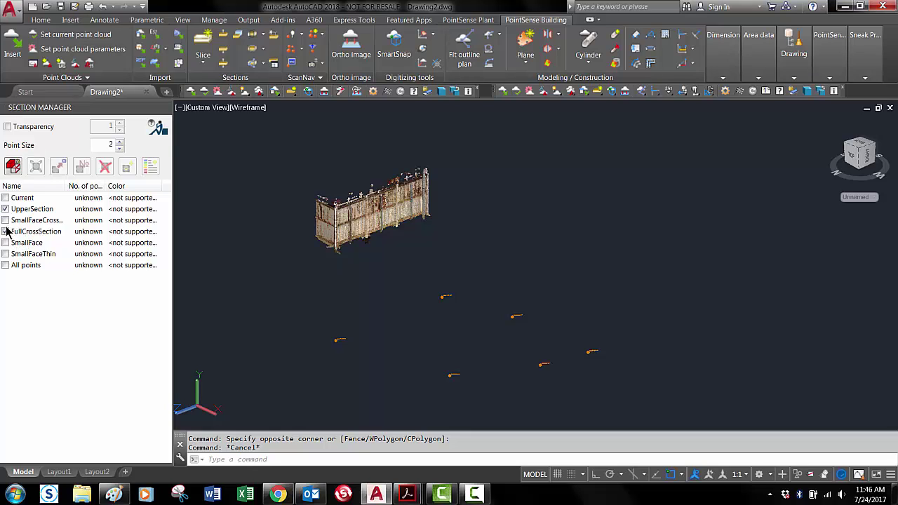
pyautogui.click(5, 231)
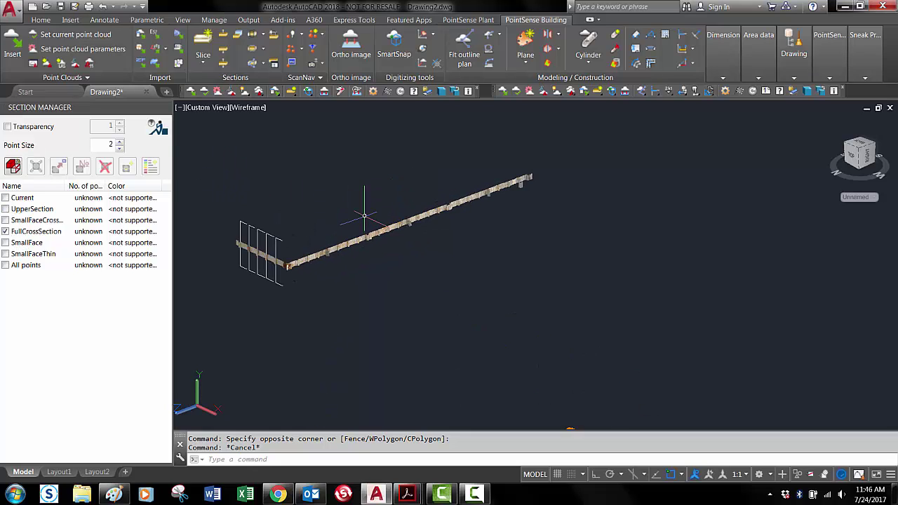
pyautogui.click(868, 146)
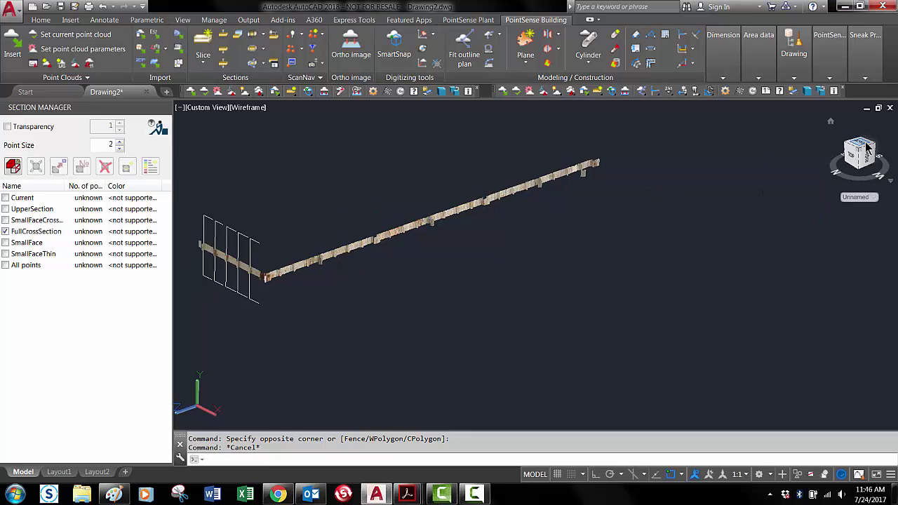
pyautogui.click(883, 125)
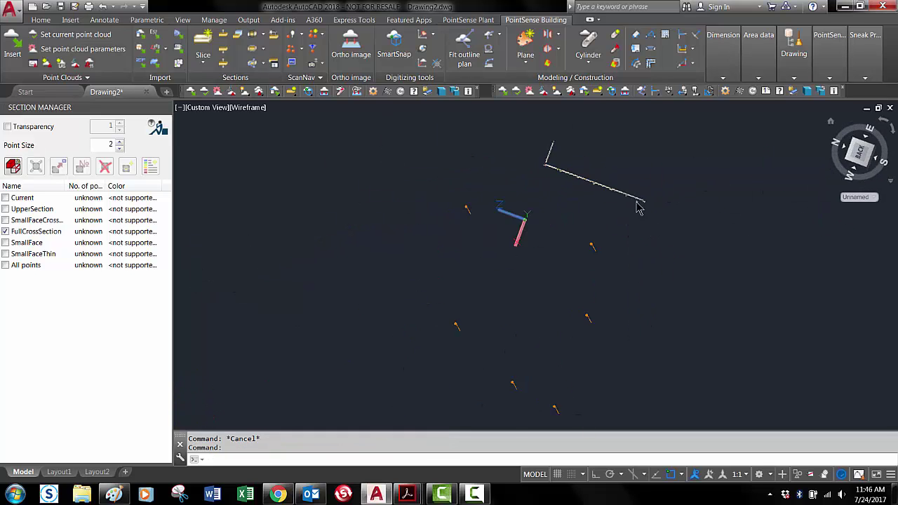
# - Examine the stud and column profiles along the long wall in the FullCrossSection slice
pyautogui.scroll(6, 708, 290)
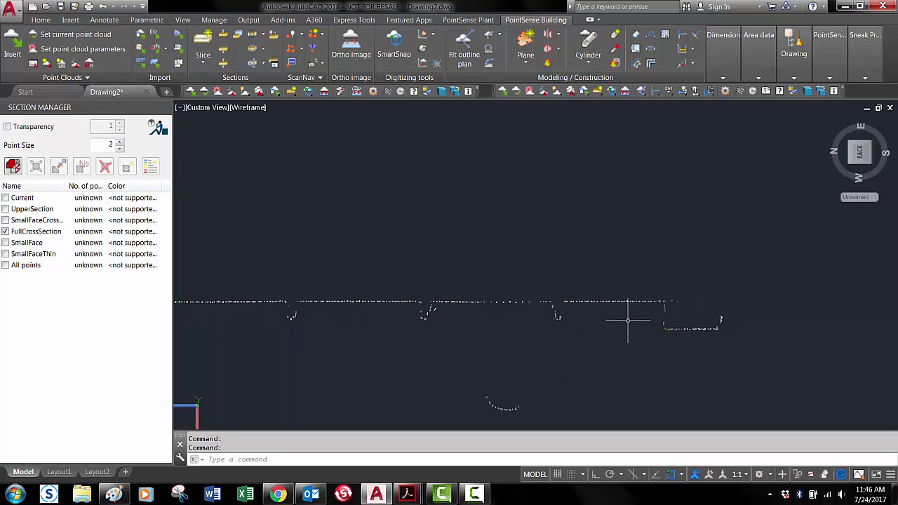
pyautogui.scroll(3, 554, 315)
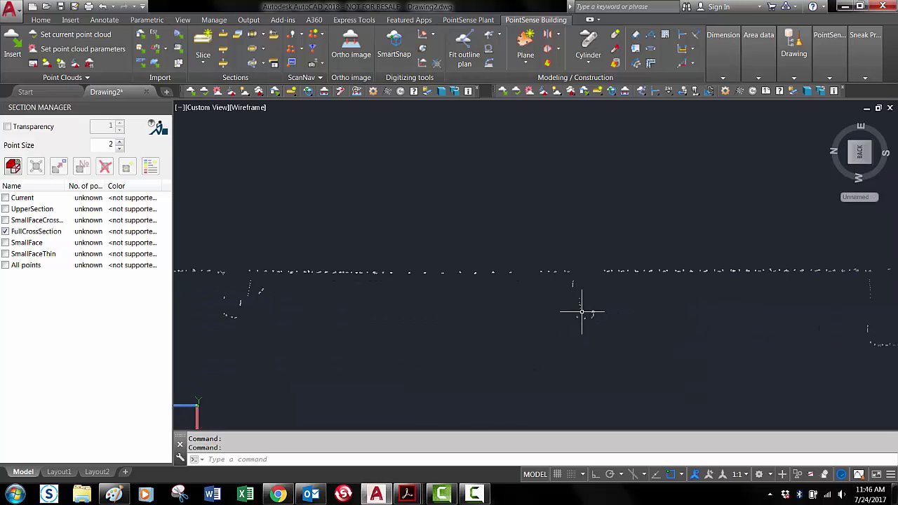
pyautogui.moveTo(379, 335); pyautogui.dragTo(611, 331, button='middle')
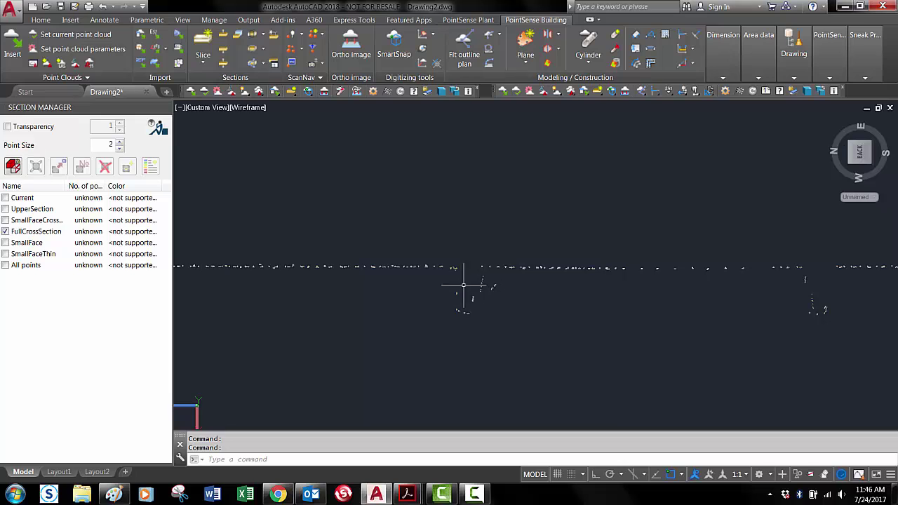
pyautogui.scroll(-2, 455, 297)
pyautogui.scroll(-2, 346, 315)
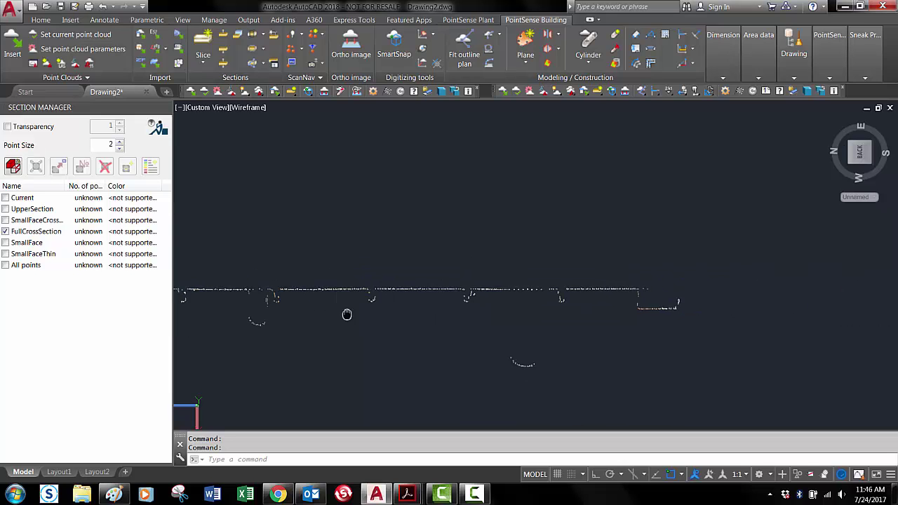
pyautogui.scroll(4, 511, 294)
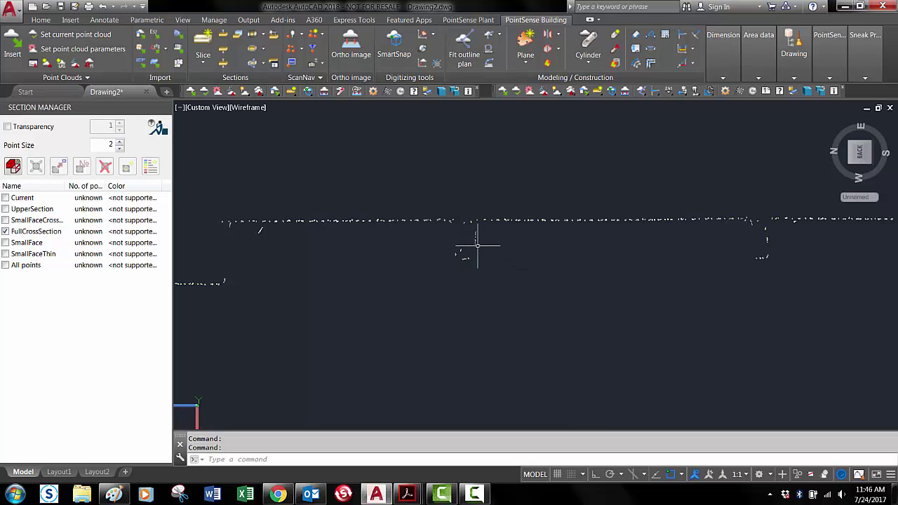
pyautogui.moveTo(317, 263); pyautogui.dragTo(598, 268, button='middle')
pyautogui.moveTo(283, 283); pyautogui.dragTo(627, 282, button='middle')
pyautogui.moveTo(393, 299); pyautogui.dragTo(572, 288, button='middle')
pyautogui.moveTo(419, 263); pyautogui.dragTo(610, 287, button='middle')
pyautogui.moveTo(432, 290); pyautogui.dragTo(447, 290, button='middle')
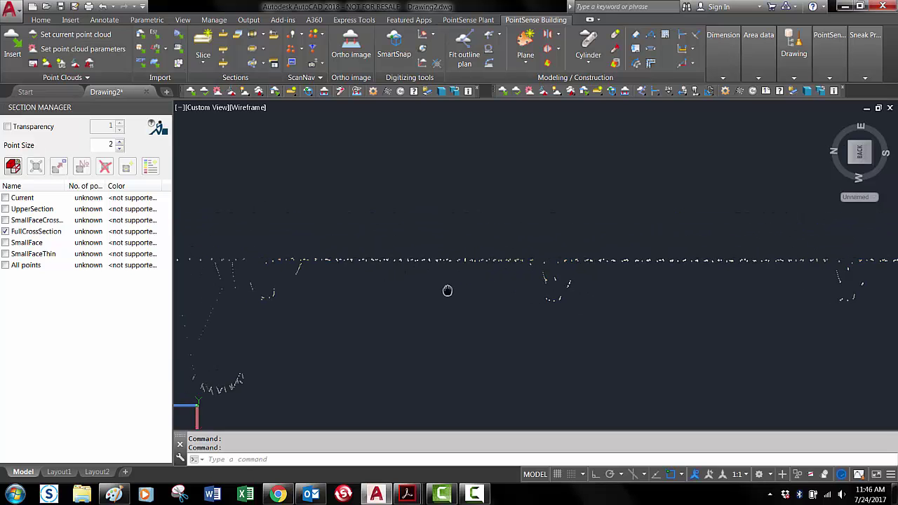
# - Examine the panel profiles and drawn lines along the short wall in the FullCrossSection slice
pyautogui.scroll(-6, 509, 277)
pyautogui.moveTo(265, 243); pyautogui.dragTo(640, 301, button='middle')
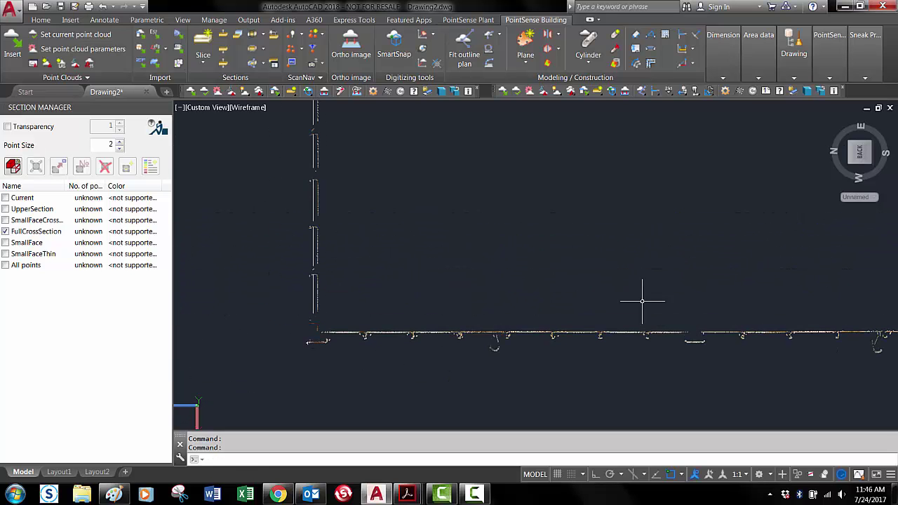
pyautogui.moveTo(391, 263); pyautogui.dragTo(485, 286, button='middle')
pyautogui.scroll(4, 412, 301)
pyautogui.scroll(2, 466, 318)
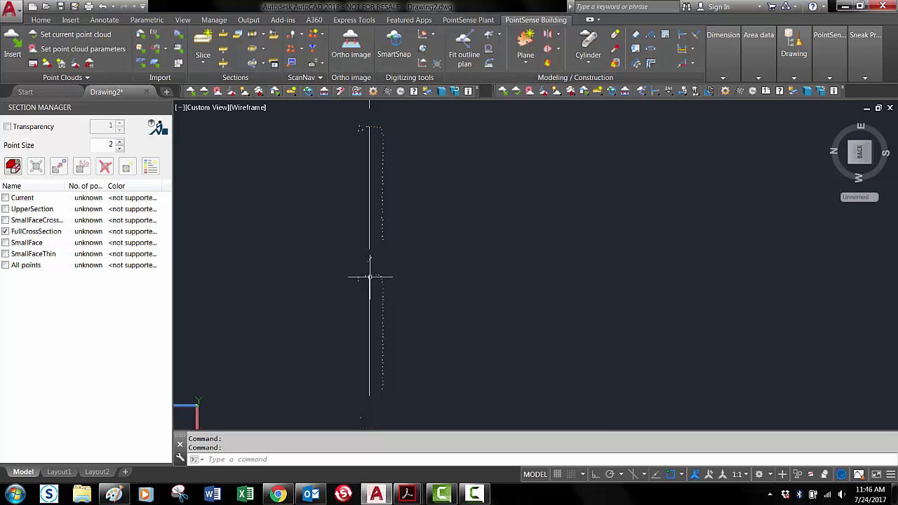
pyautogui.moveTo(397, 242); pyautogui.dragTo(400, 345, button='middle')
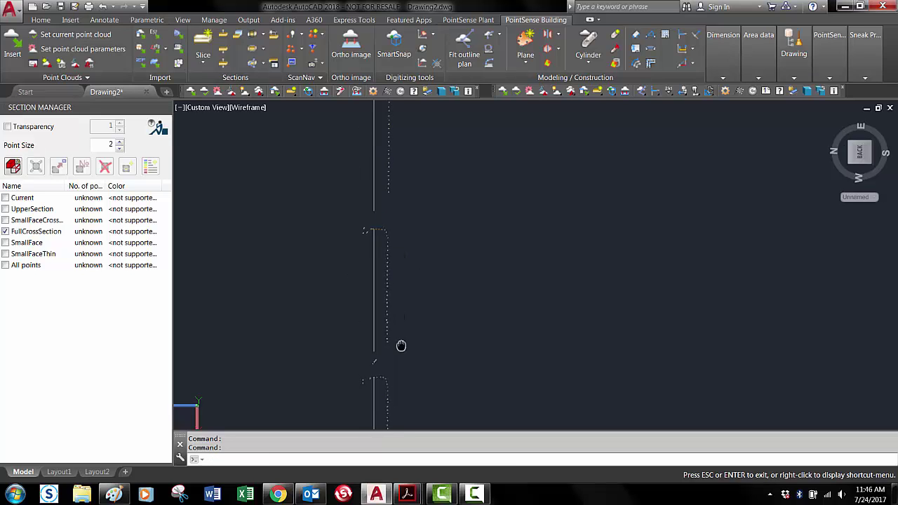
pyautogui.scroll(-3, 393, 255)
pyautogui.moveTo(389, 224); pyautogui.dragTo(392, 324, button='middle')
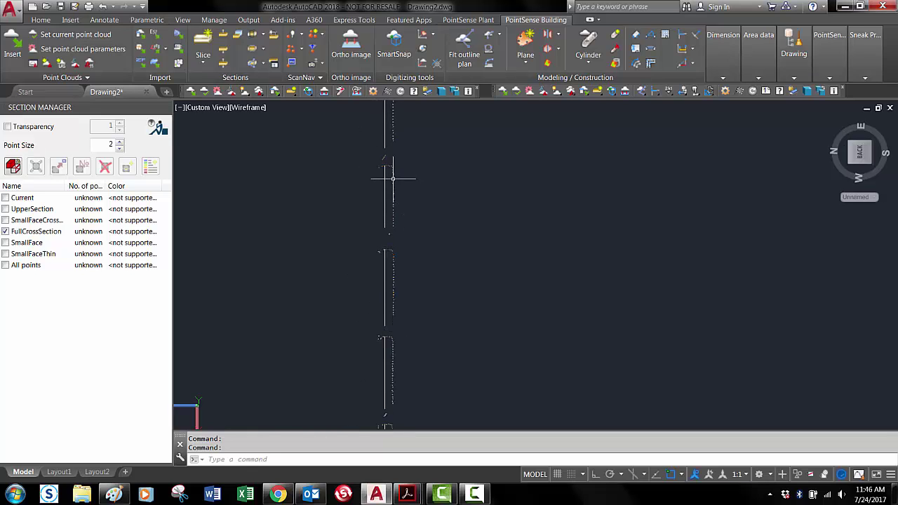
pyautogui.moveTo(393, 178); pyautogui.dragTo(394, 299, button='middle')
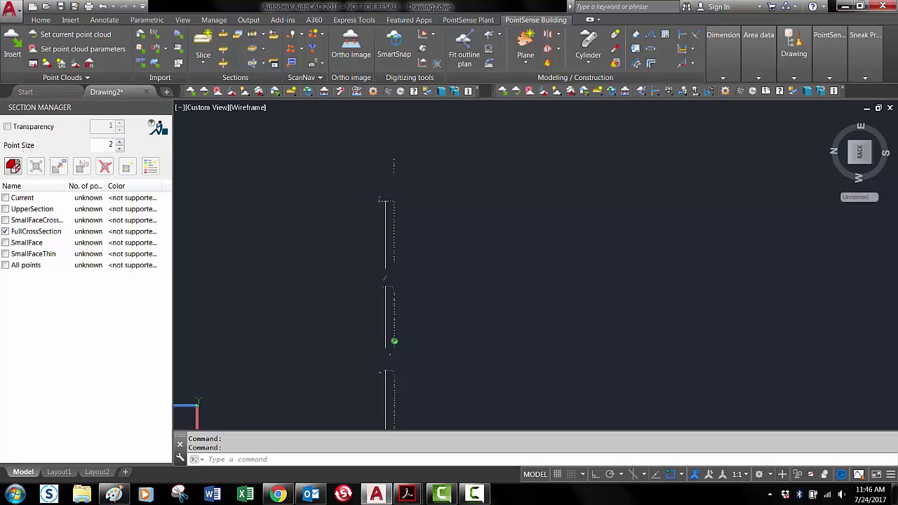
# - Display the SmallFace section together with FullCrossSection and view the panelled face straight on using the Top orientation
pyautogui.keyDown('shift'); pyautogui.moveTo(393, 341); pyautogui.dragTo(282, 221, button='middle'); pyautogui.keyUp('shift')
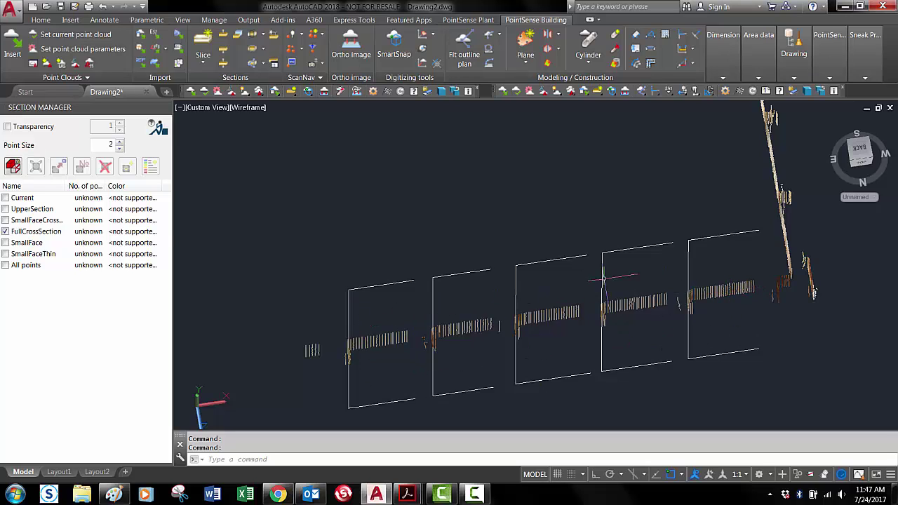
pyautogui.click(5, 243)
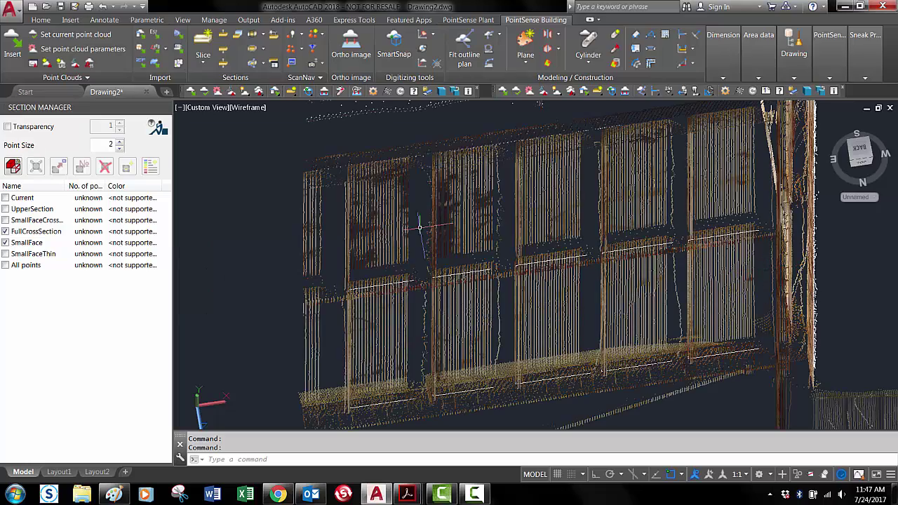
pyautogui.keyDown('shift'); pyautogui.moveTo(727, 272); pyautogui.dragTo(725, 271); pyautogui.keyUp('shift')
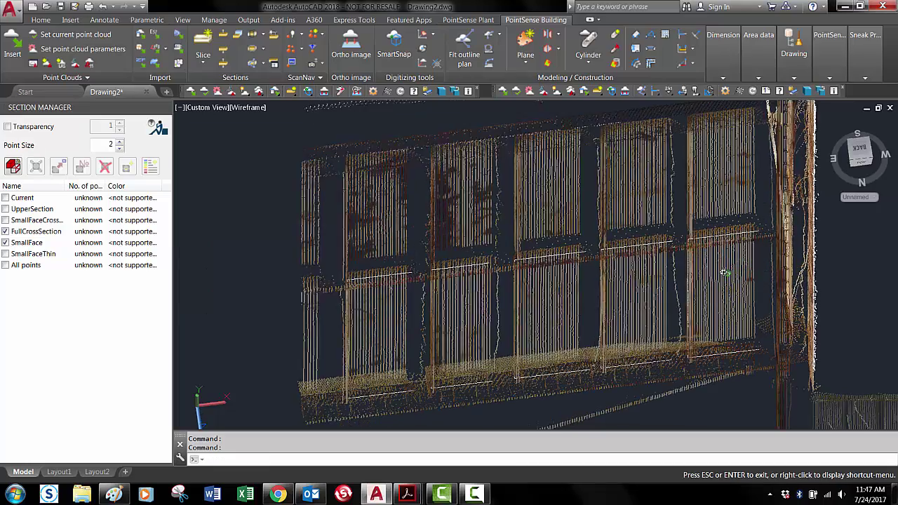
pyautogui.keyDown('shift'); pyautogui.moveTo(725, 271); pyautogui.dragTo(709, 228, button='middle'); pyautogui.keyUp('shift')
pyautogui.click(861, 160)
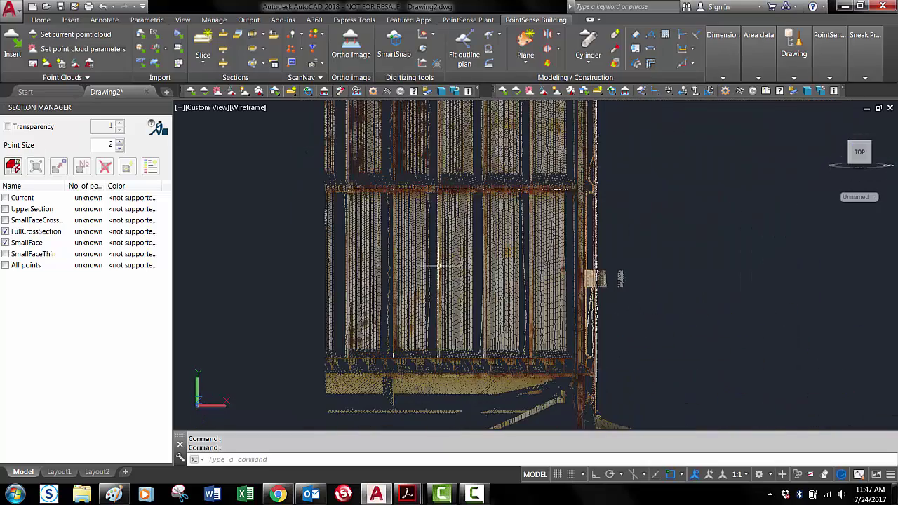
# - Turn on point cloud transparency at level 1 and set the point size to 3
pyautogui.click(7, 126)
pyautogui.click(7, 127)
pyautogui.click(7, 127)
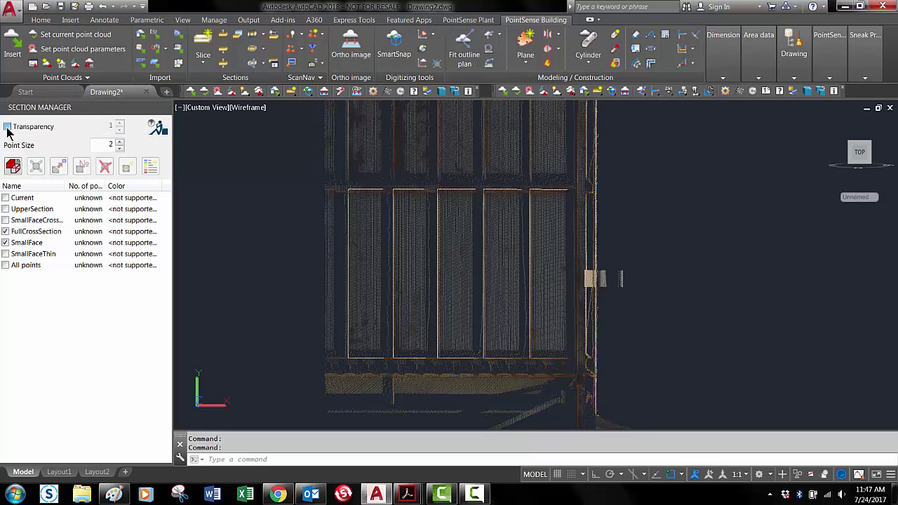
pyautogui.click(118, 149)
pyautogui.click(119, 141)
pyautogui.click(119, 141)
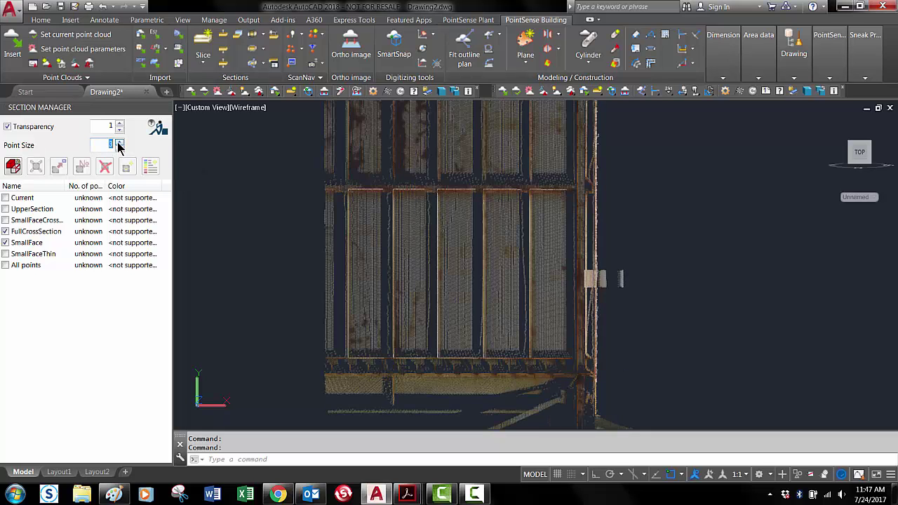
# - Hide the FullCrossSection and SmallFace sections and show only the SmallFaceThin section
pyautogui.scroll(2, 570, 204)
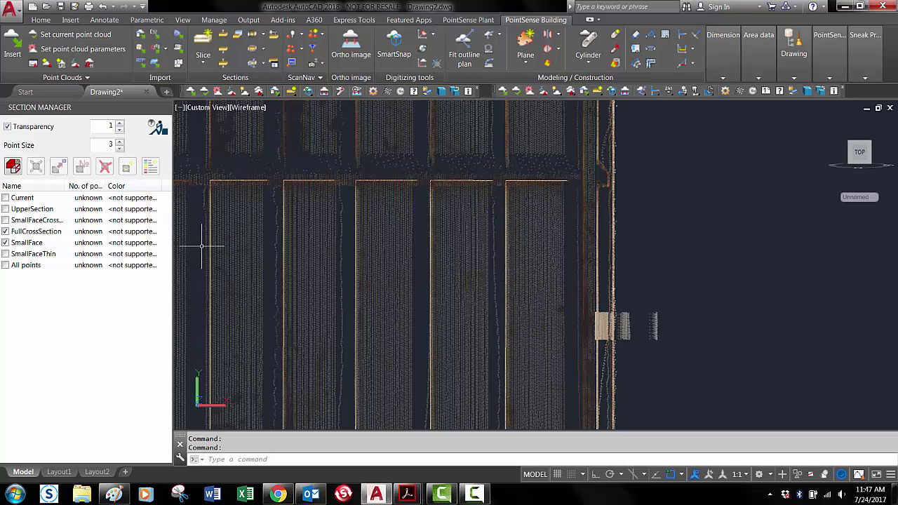
pyautogui.click(5, 231)
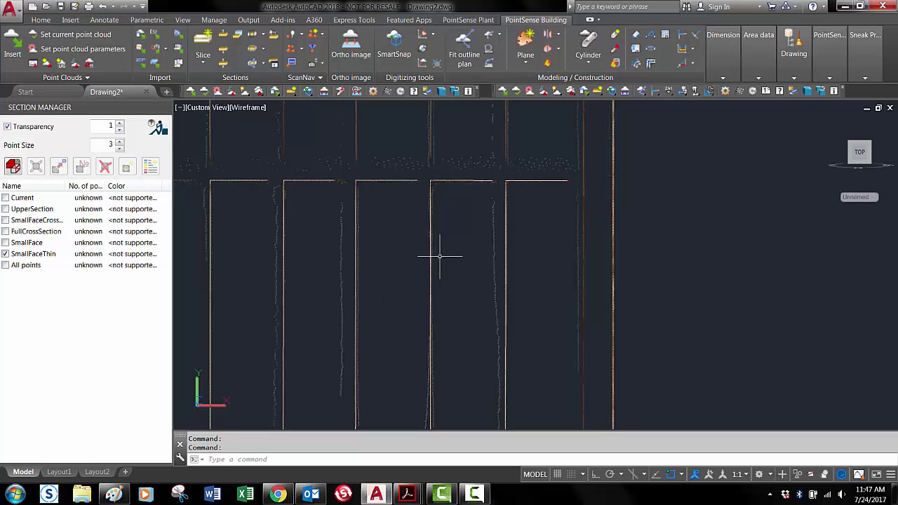
pyautogui.scroll(-2, 442, 254)
pyautogui.scroll(1, 449, 238)
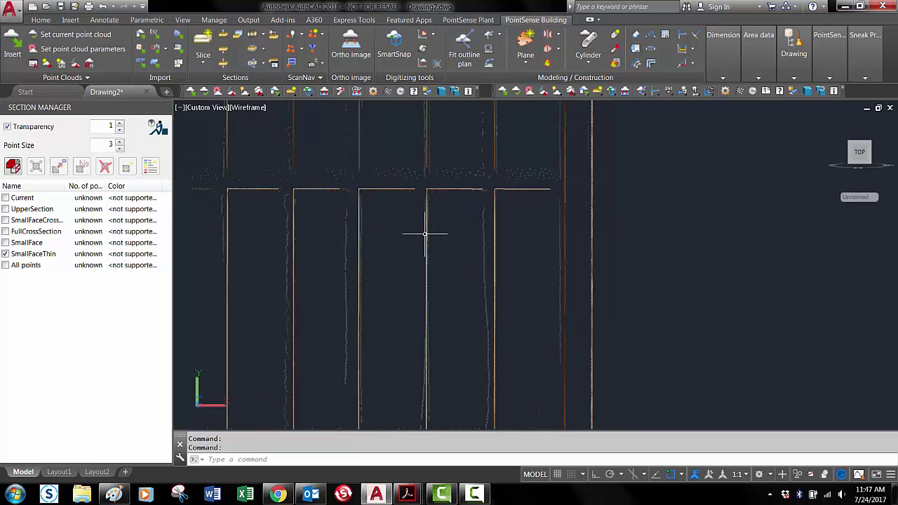
# - Compare the SmallFaceThin points against the drawn panel lines with transparency off and on, focusing on a panel's upper corner
pyautogui.click(7, 127)
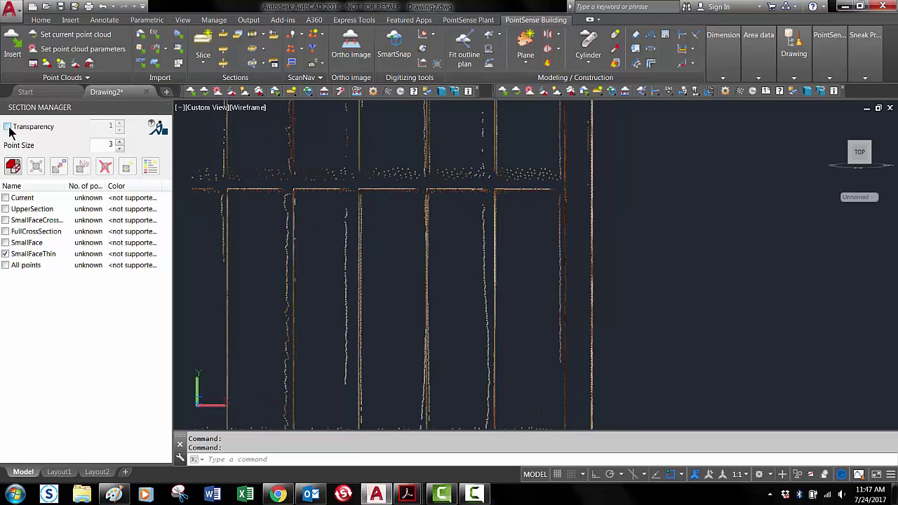
pyautogui.click(7, 127)
pyautogui.click(8, 127)
pyautogui.scroll(7, 542, 209)
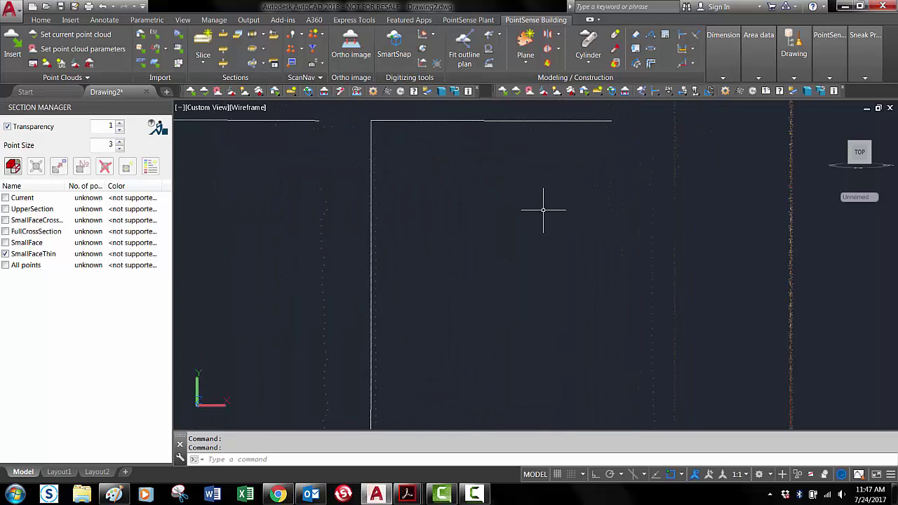
pyautogui.moveTo(505, 195)
pyautogui.mouseDown(button='middle')
pyautogui.moveTo(514, 219)
pyautogui.moveTo(466, 274)
pyautogui.mouseUp(button='middle')
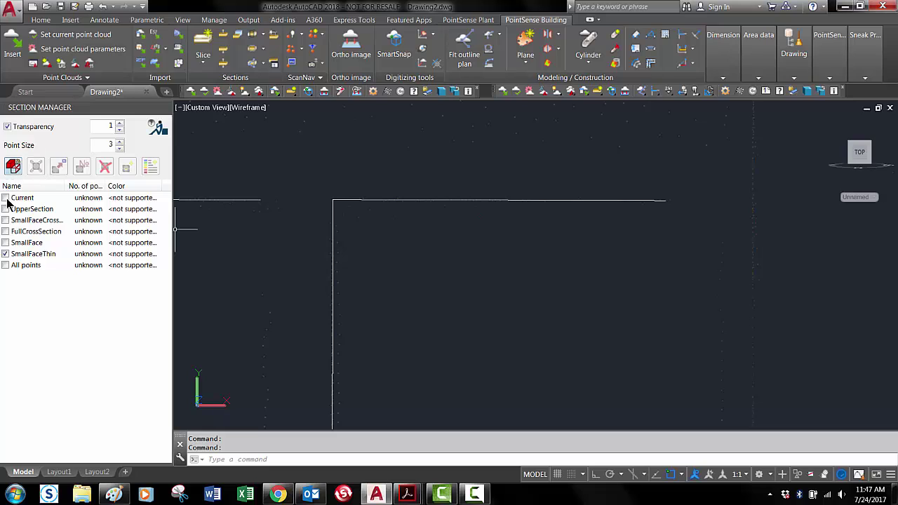
# - Switch transparency on and off, leave it off, and examine how the neighbouring panel outlines fit the thin slice's points
pyautogui.click(8, 127)
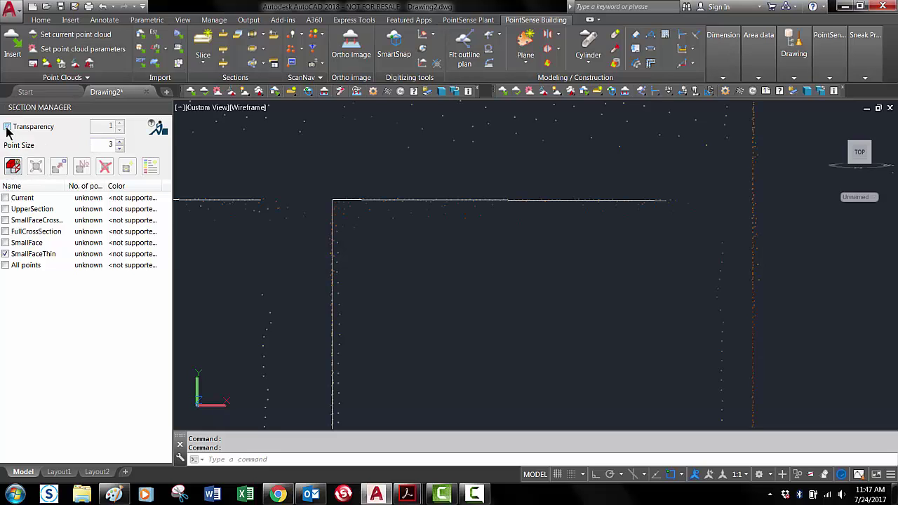
pyautogui.click(7, 127)
pyautogui.click(8, 127)
pyautogui.click(8, 127)
pyautogui.click(8, 127)
pyautogui.moveTo(254, 312); pyautogui.dragTo(641, 281, button='middle')
pyautogui.moveTo(338, 313)
pyautogui.mouseDown(button='middle')
pyautogui.moveTo(630, 271)
pyautogui.moveTo(634, 295)
pyautogui.mouseUp(button='middle')
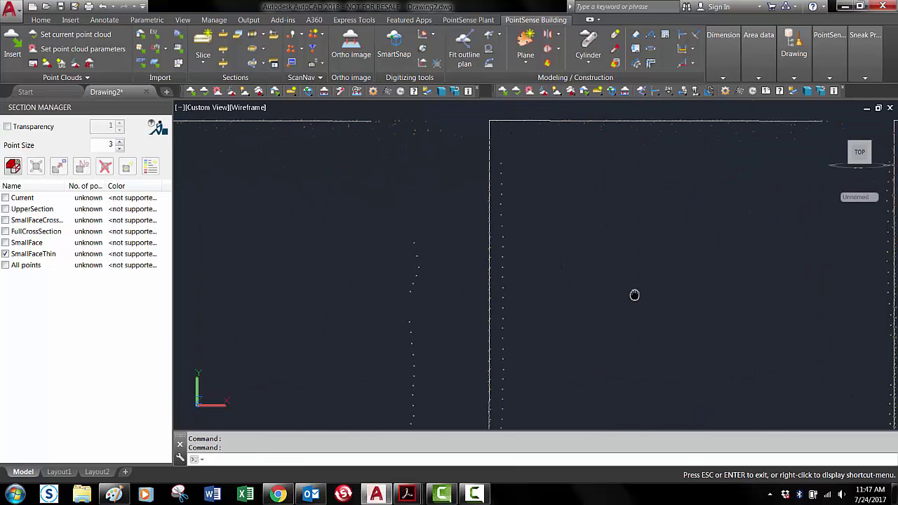
pyautogui.moveTo(490, 303); pyautogui.dragTo(426, 341, button='middle')
pyautogui.moveTo(493, 325); pyautogui.dragTo(474, 336, button='middle')
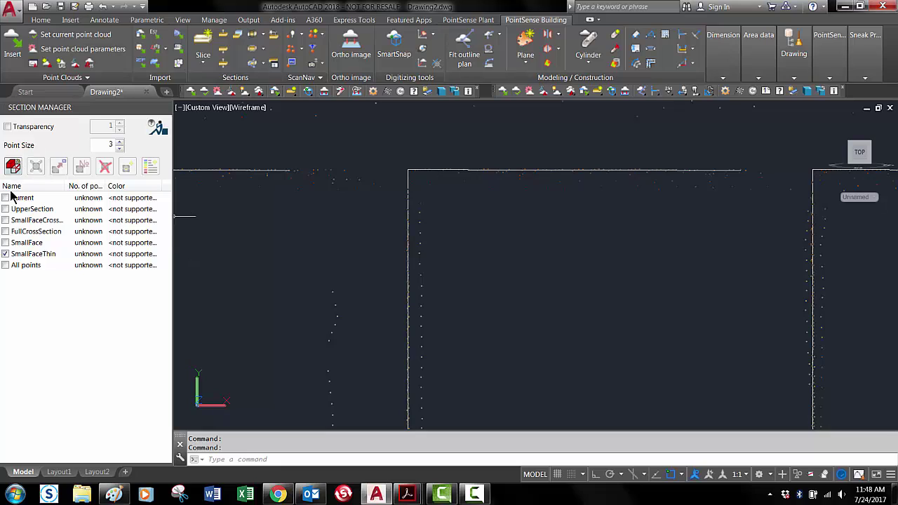
# - Set the point size to 5 and compare the panel points with transparency off and on
pyautogui.click(8, 127)
pyautogui.click(8, 128)
pyautogui.click(120, 143)
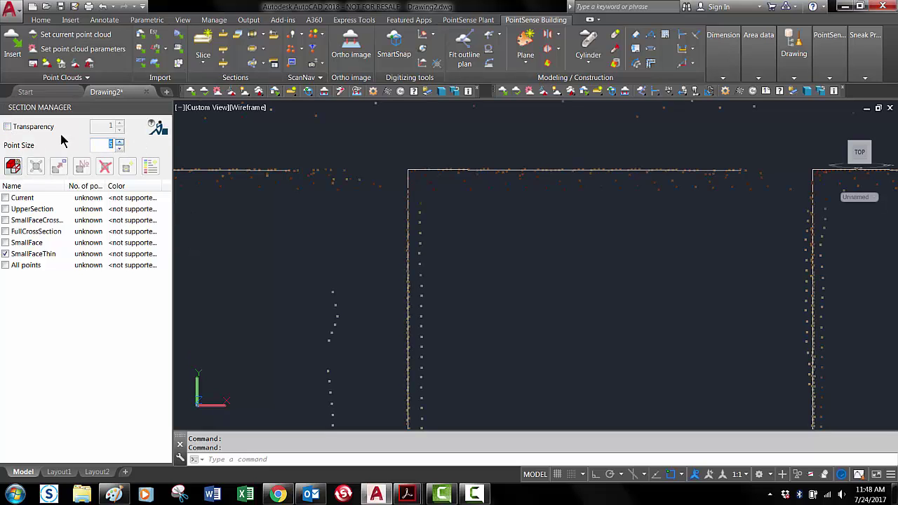
pyautogui.click(7, 127)
pyautogui.click(8, 128)
pyautogui.click(8, 127)
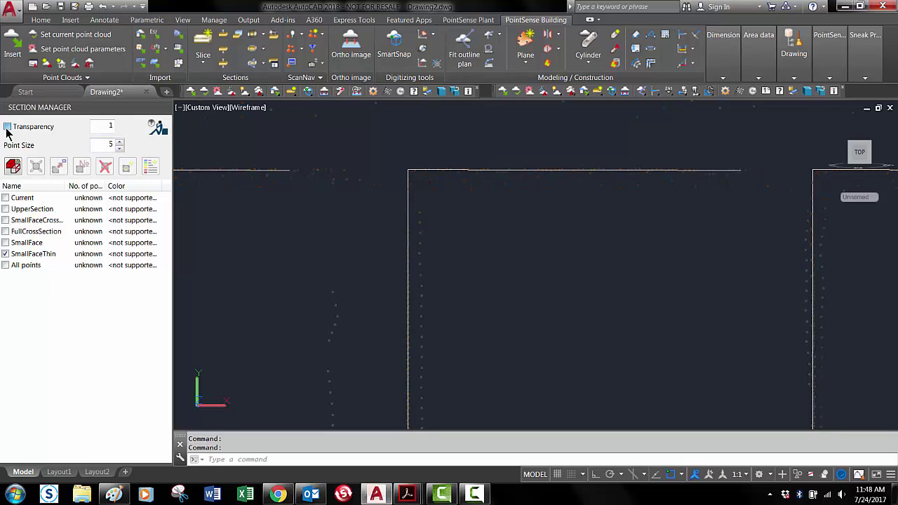
# - Set the point size to 2 and turn transparency off to show the upper row of panels in the thin slice
pyautogui.click(120, 148)
pyautogui.scroll(-3, 673, 261)
pyautogui.moveTo(676, 260); pyautogui.dragTo(567, 421, button='middle')
pyautogui.moveTo(693, 244); pyautogui.dragTo(573, 412, button='middle')
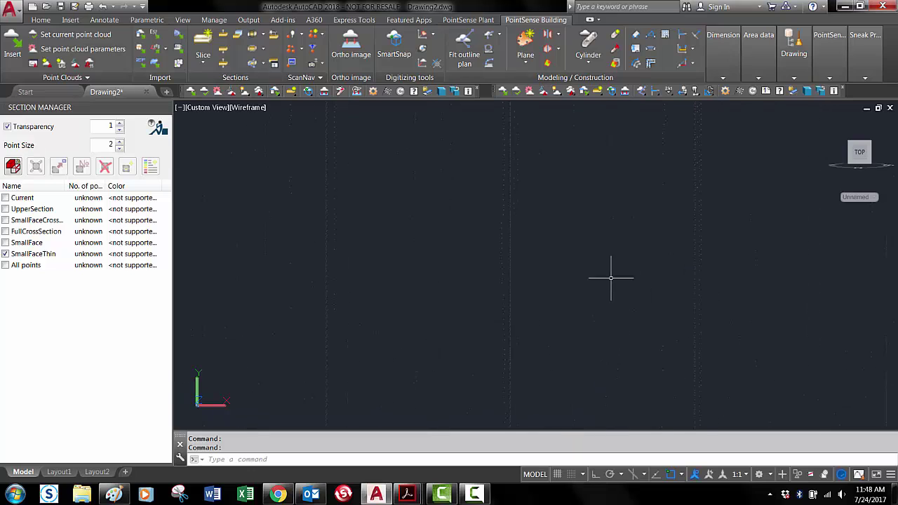
pyautogui.click(7, 128)
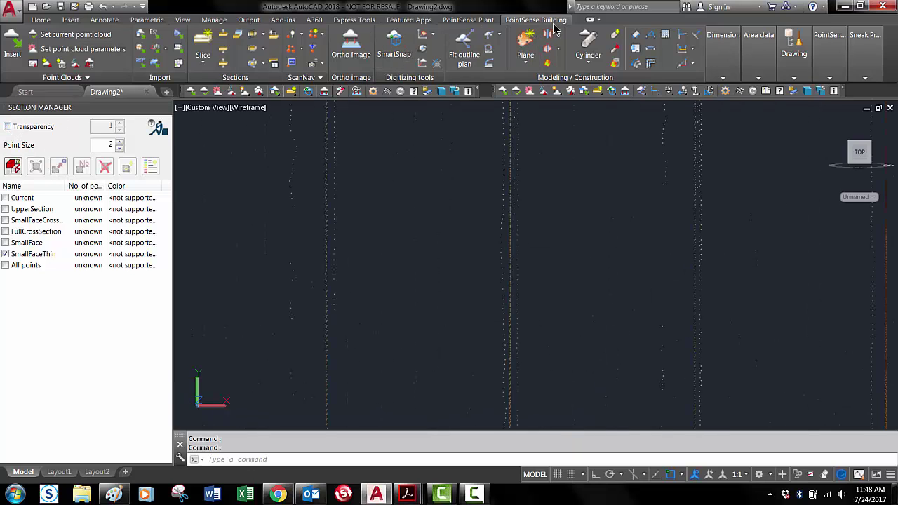
# - Start Fit outline plan and fit a line along the left edge of the upper row's rightmost panel, from near its bottom to its top
pyautogui.click(469, 58)
pyautogui.scroll(-3, 721, 241)
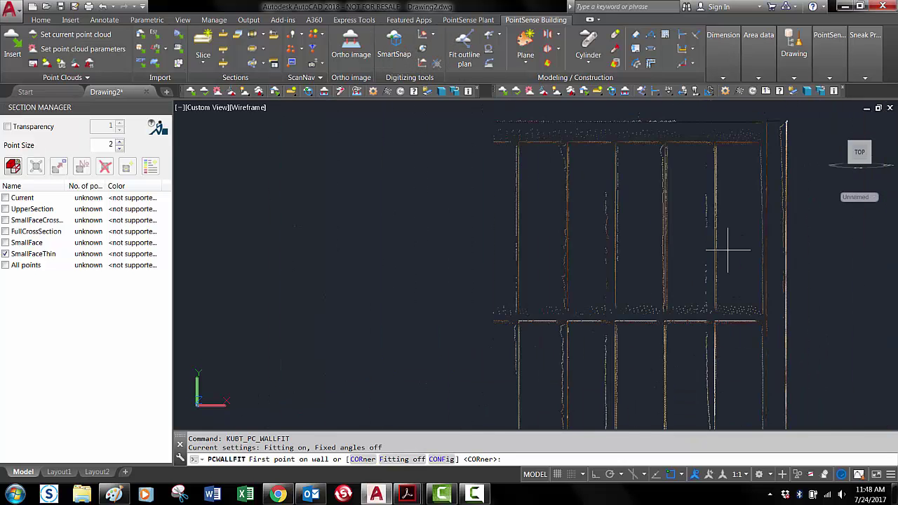
pyautogui.scroll(3, 722, 246)
pyautogui.scroll(5, 640, 289)
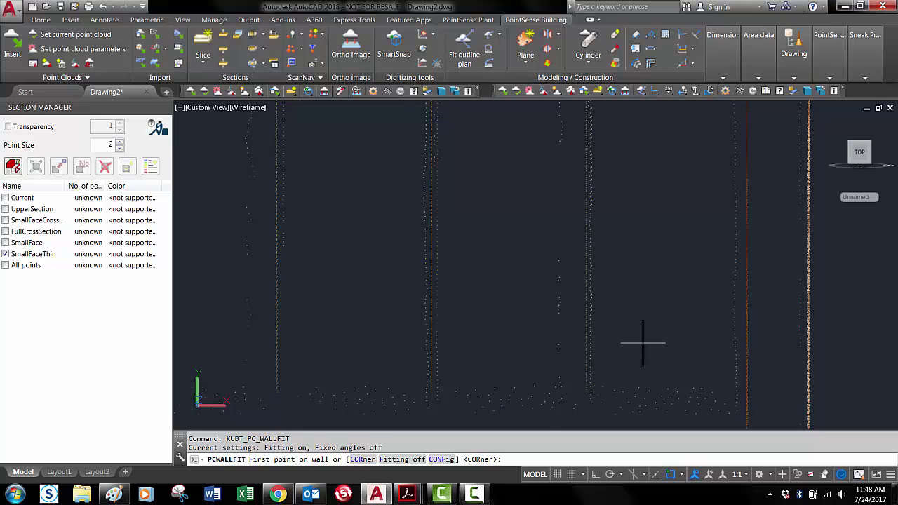
pyautogui.moveTo(602, 226); pyautogui.dragTo(591, 185, button='middle')
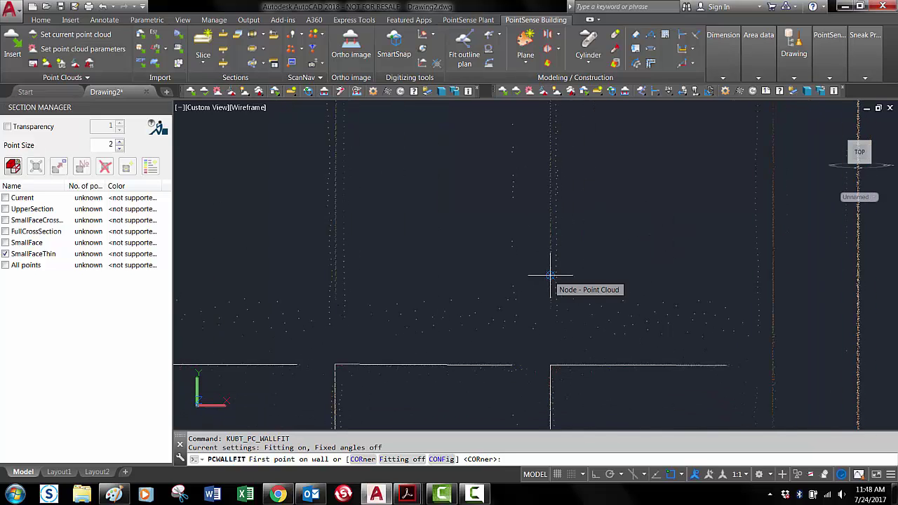
pyautogui.keyDown('shift'); pyautogui.moveTo(550, 208); pyautogui.dragTo(548, 235, button='middle'); pyautogui.keyUp('shift')
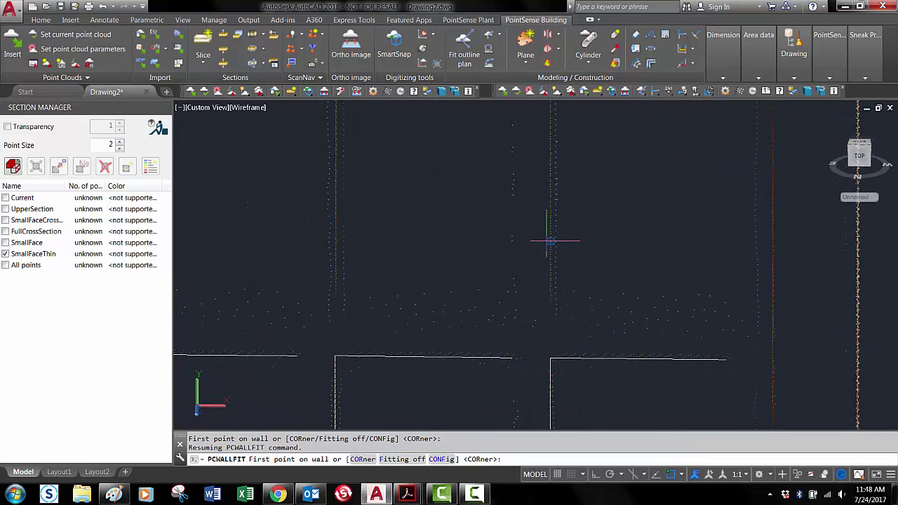
pyautogui.click(549, 244)
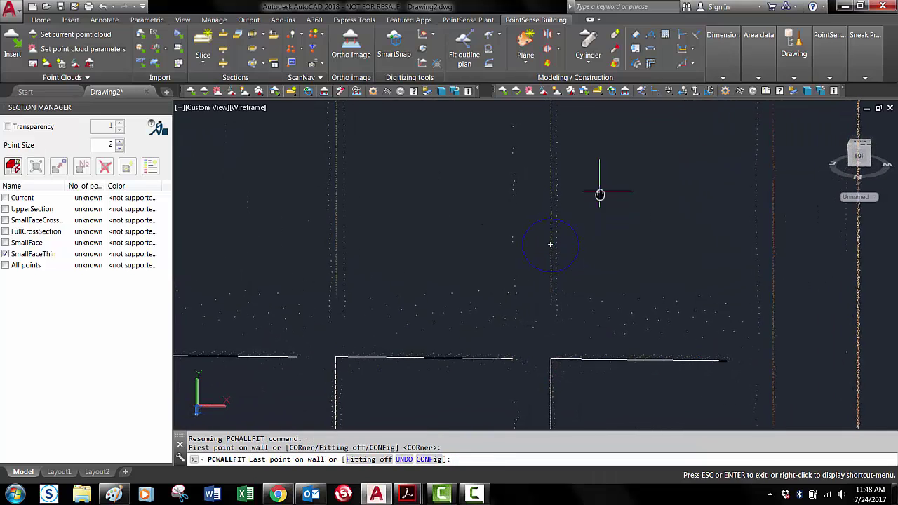
pyautogui.scroll(-3, 599, 210)
pyautogui.moveTo(609, 192); pyautogui.dragTo(592, 398, button='middle')
pyautogui.scroll(4, 573, 242)
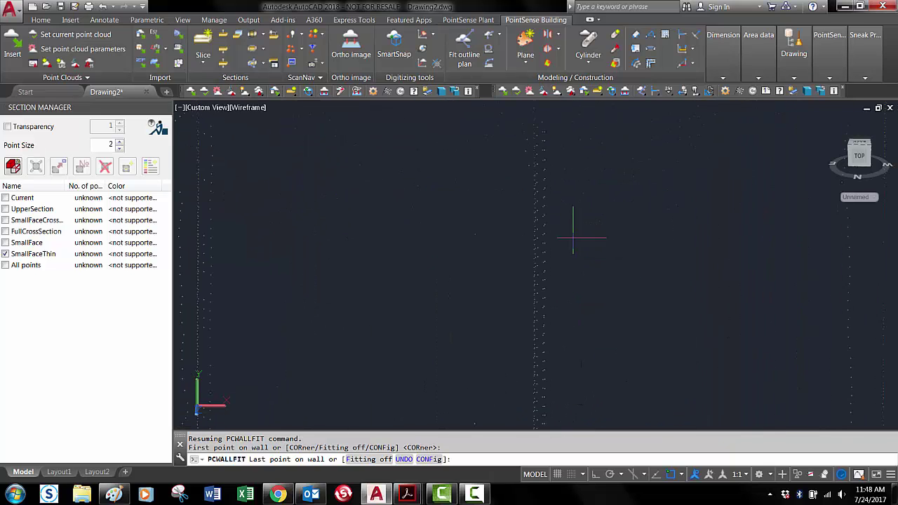
pyautogui.moveTo(572, 237); pyautogui.dragTo(567, 337, button='middle')
pyautogui.click(529, 232)
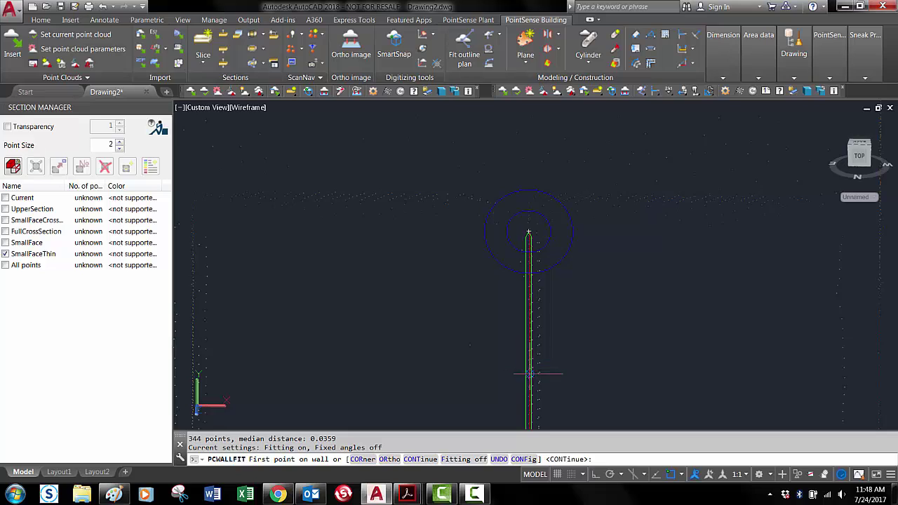
# - Check the fitted left edge against its points, fit the rightmost panel's top edge from left to right, and finish the outline
pyautogui.scroll(4, 530, 373)
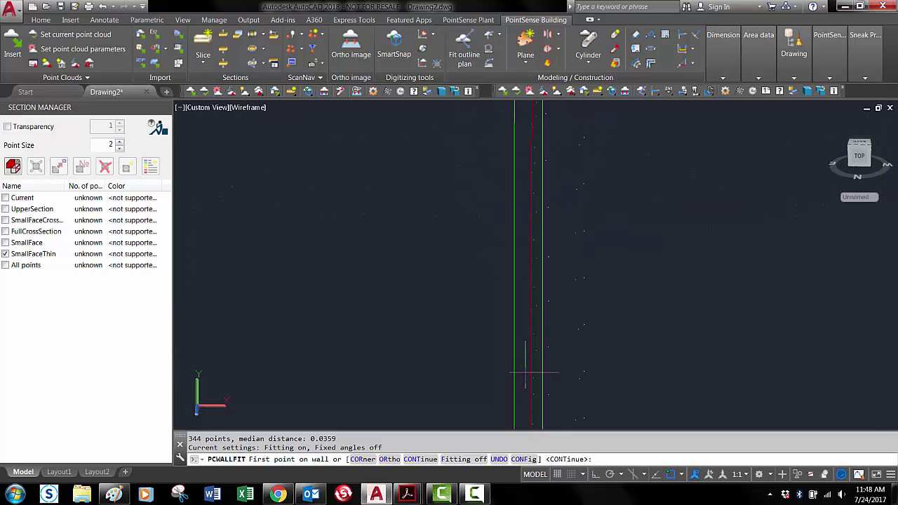
pyautogui.scroll(-2, 533, 240)
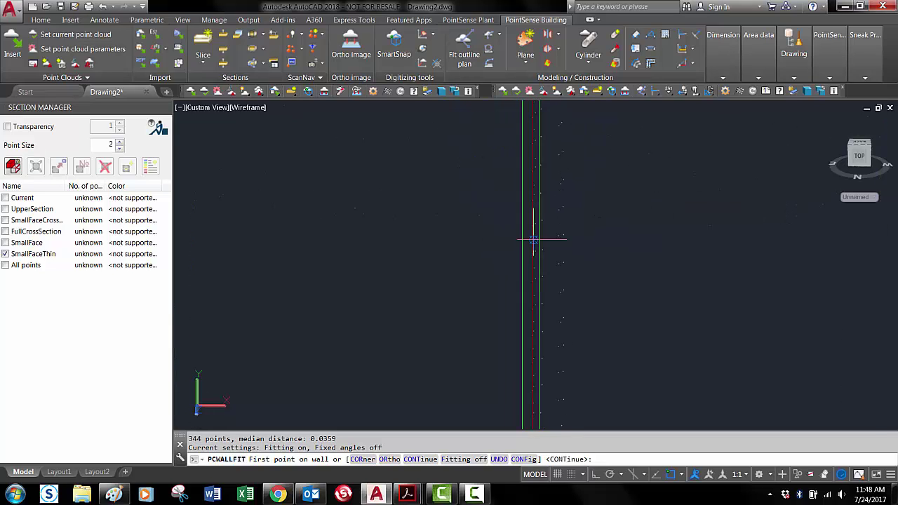
pyautogui.moveTo(533, 239); pyautogui.dragTo(525, 376, button='middle')
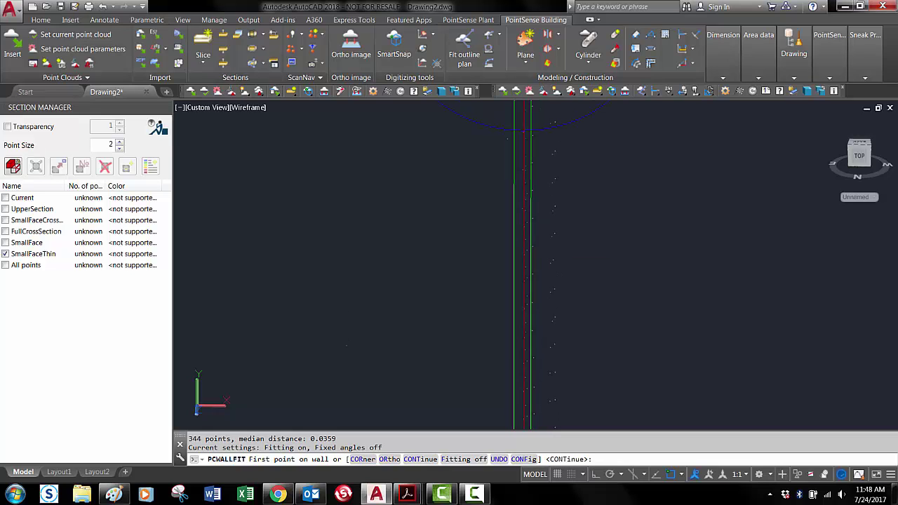
pyautogui.scroll(-3, 547, 191)
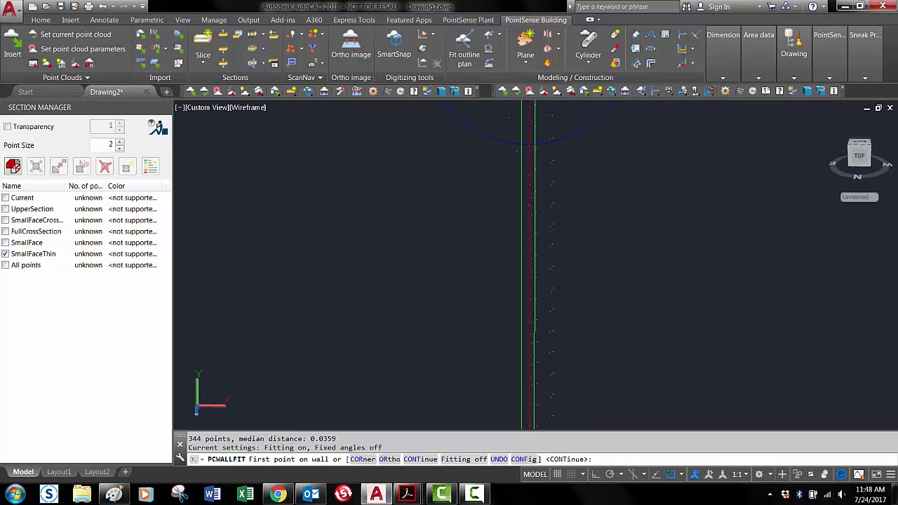
pyautogui.moveTo(547, 192); pyautogui.dragTo(486, 386, button='middle')
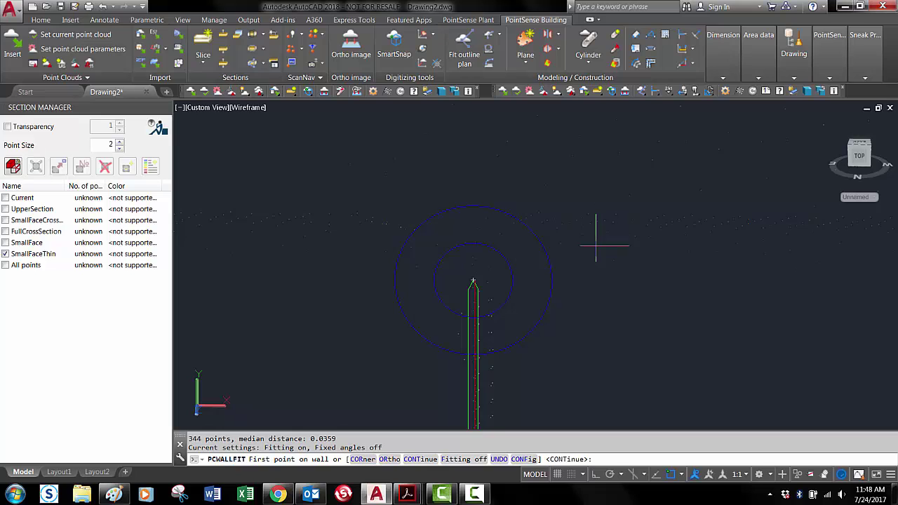
pyautogui.scroll(-3, 596, 245)
pyautogui.moveTo(678, 307); pyautogui.dragTo(511, 310, button='middle')
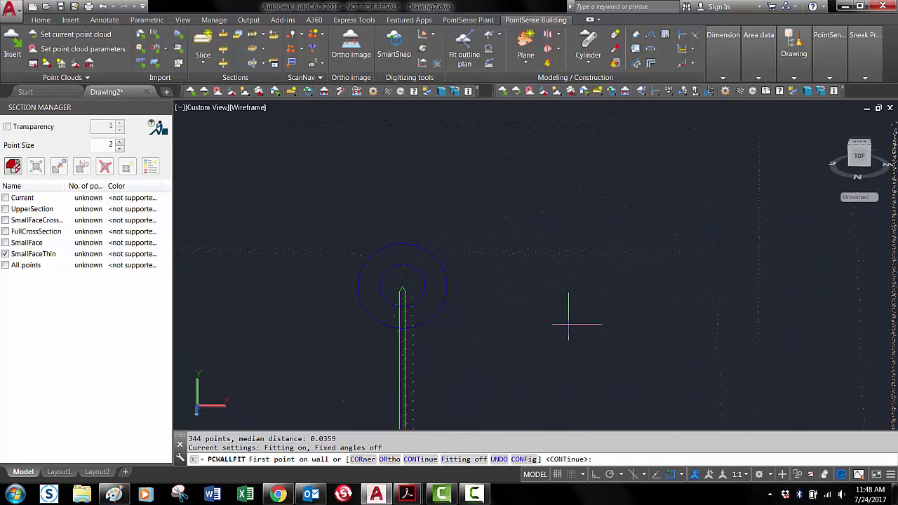
pyautogui.click(448, 251)
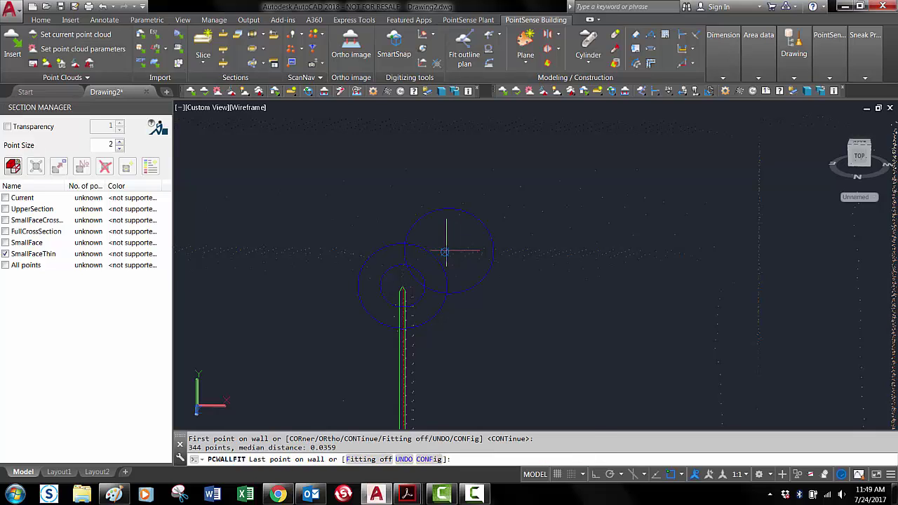
pyautogui.click(650, 254)
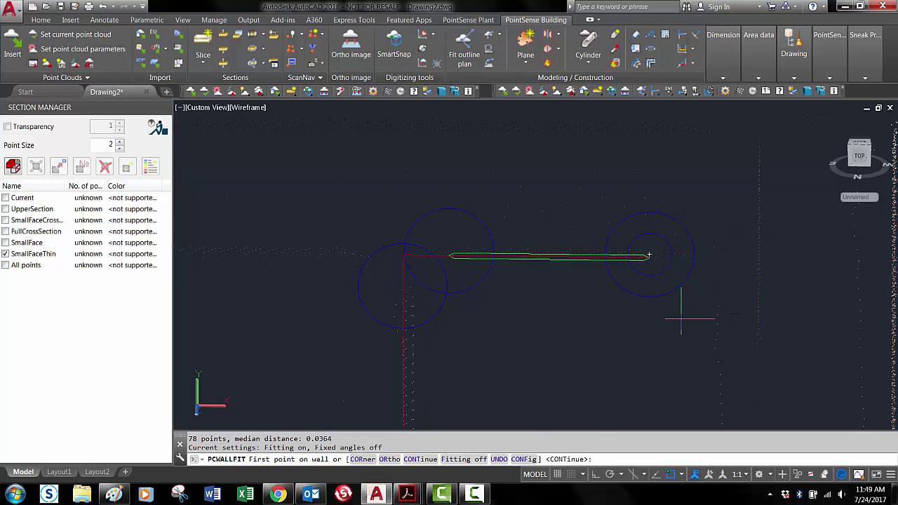
pyautogui.press('Return')
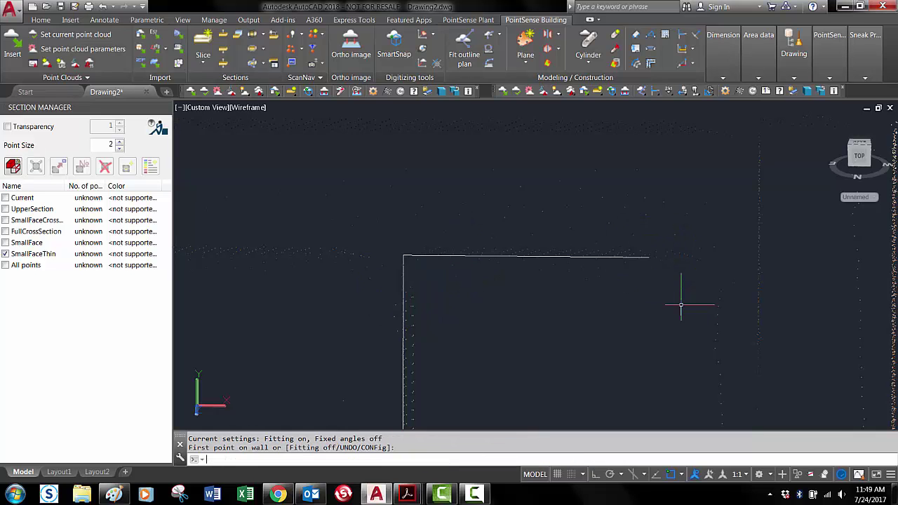
# - Fit the left and top edges of the second upper panel from the right, starting near its lower left corner
pyautogui.keyDown('shift'); pyautogui.moveTo(591, 256); pyautogui.dragTo(567, 219, button='middle'); pyautogui.keyUp('shift')
pyautogui.keyDown('shift'); pyautogui.moveTo(581, 225); pyautogui.dragTo(603, 251, button='middle'); pyautogui.keyUp('shift')
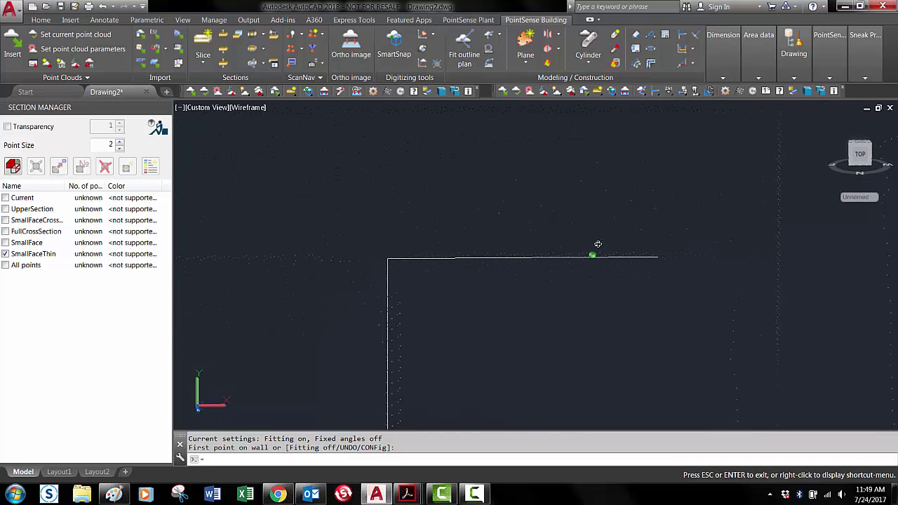
pyautogui.press('Escape')
pyautogui.keyDown('shift'); pyautogui.moveTo(453, 305); pyautogui.dragTo(428, 264, button='middle'); pyautogui.keyUp('shift')
pyautogui.scroll(8, 427, 263)
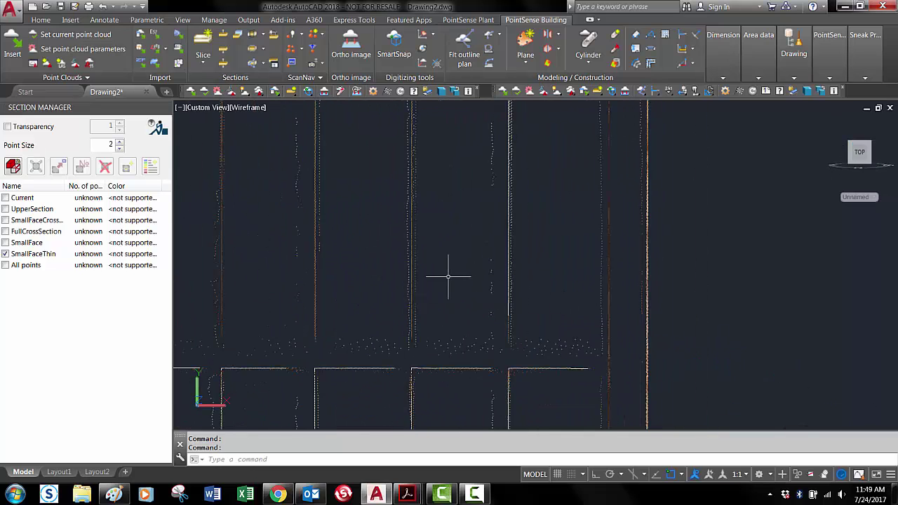
pyautogui.press('Return')
pyautogui.scroll(4, 411, 337)
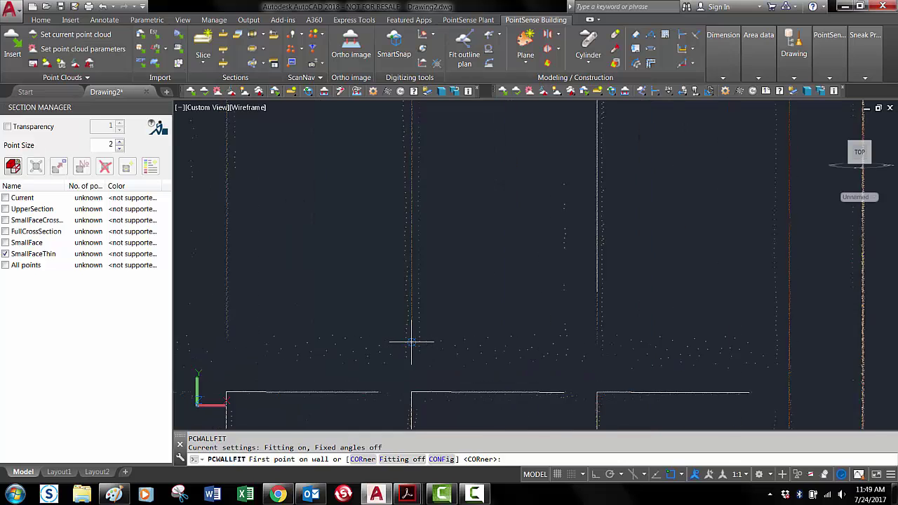
pyautogui.click(411, 316)
pyautogui.scroll(-4, 540, 140)
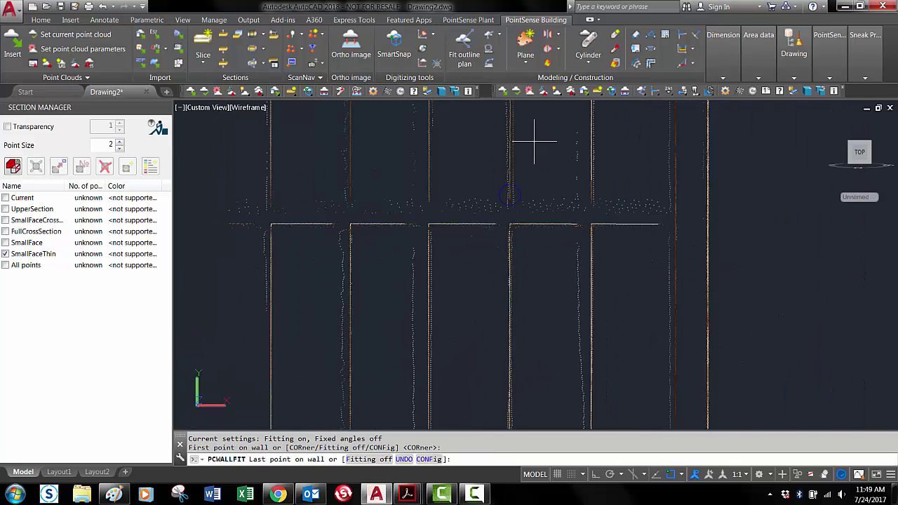
pyautogui.scroll(5, 519, 180)
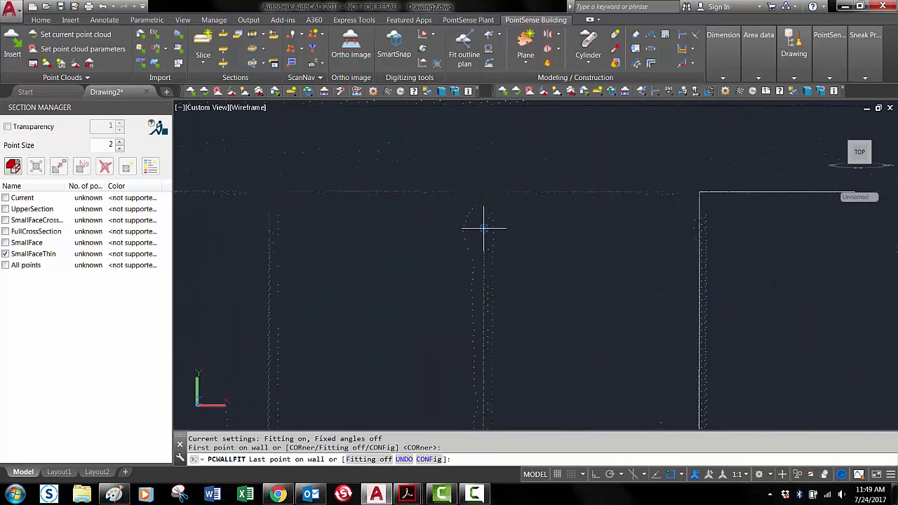
pyautogui.click(484, 226)
pyautogui.click(513, 191)
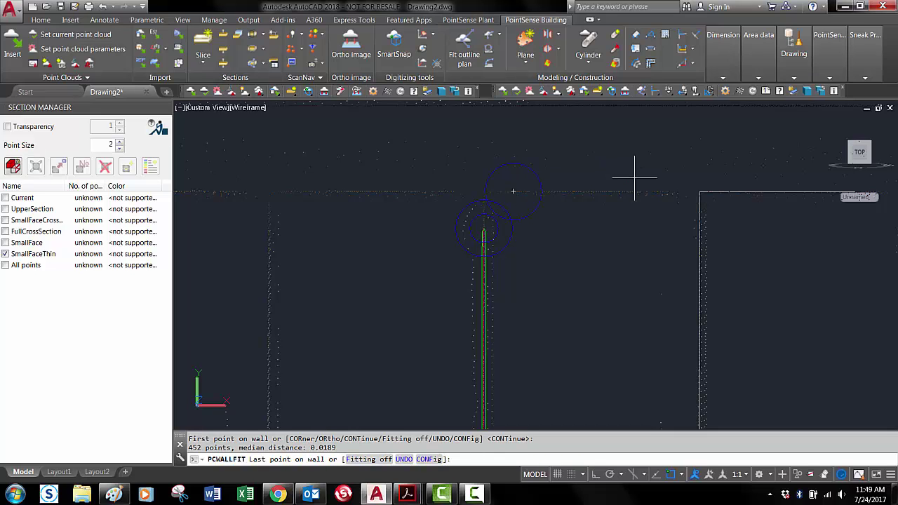
pyautogui.click(637, 190)
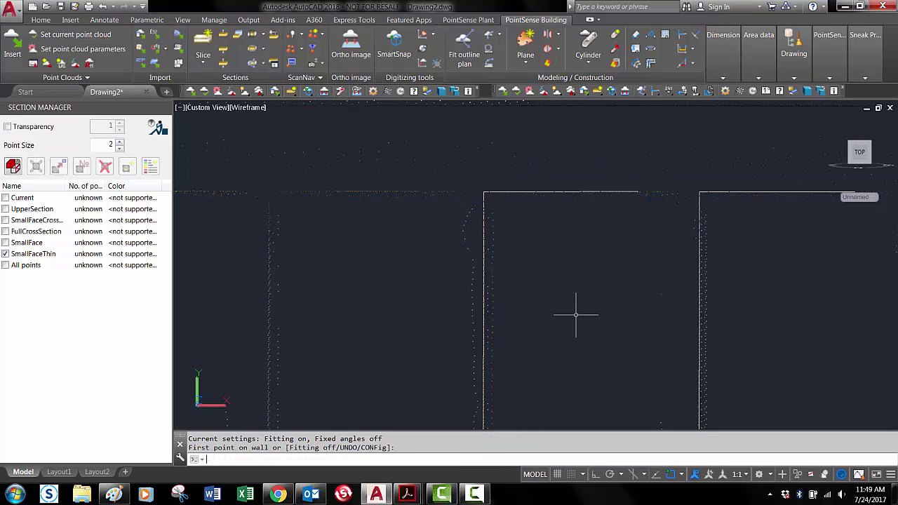
# - Fit the third upper panel from the right, starting along its top edge and continuing down its left edge, and finish the outline
pyautogui.moveTo(330, 281); pyautogui.dragTo(593, 304, button='middle')
pyautogui.press('Escape')
pyautogui.press('Return')
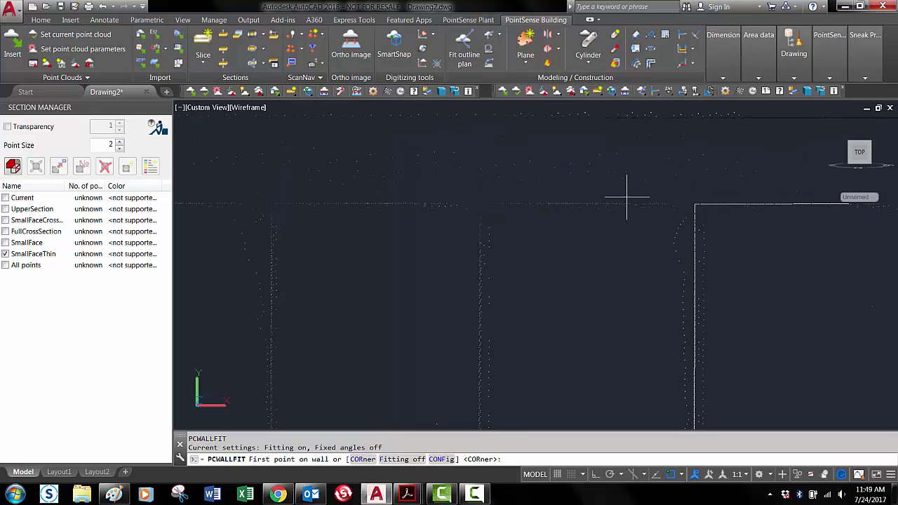
pyautogui.click(627, 203)
pyautogui.click(519, 203)
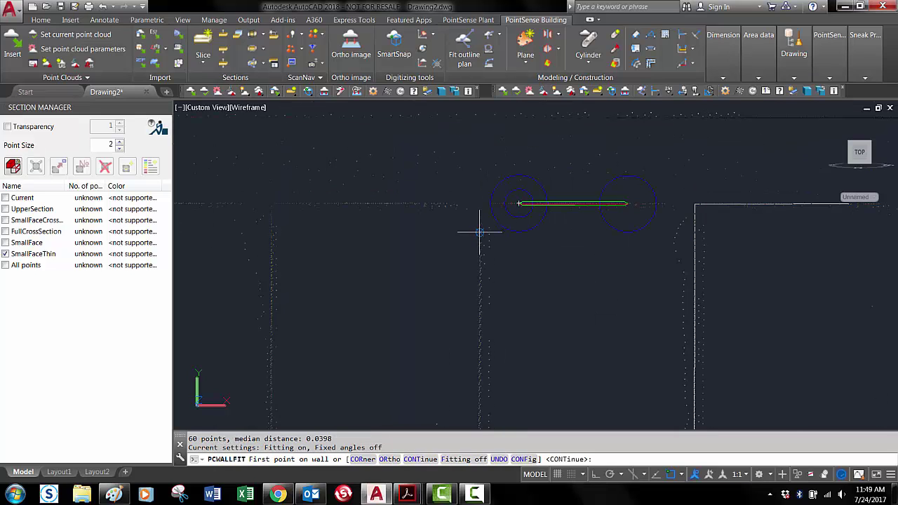
pyautogui.scroll(-5, 481, 371)
pyautogui.moveTo(481, 371); pyautogui.dragTo(517, 213, button='middle')
pyautogui.scroll(4, 517, 365)
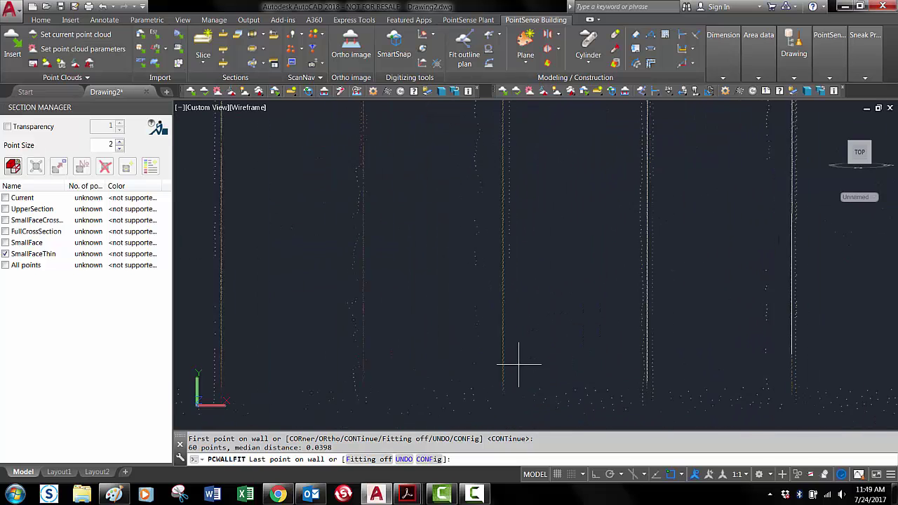
pyautogui.click(500, 373)
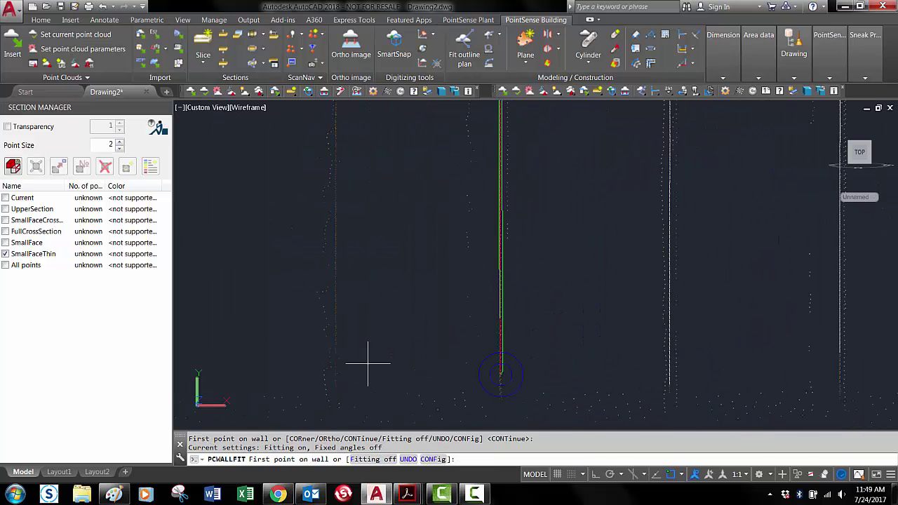
pyautogui.press('Return')
# - Fit the fourth upper panel from the right, up its left edge and along its top edge to the right, and finish the outline
pyautogui.press('Return')
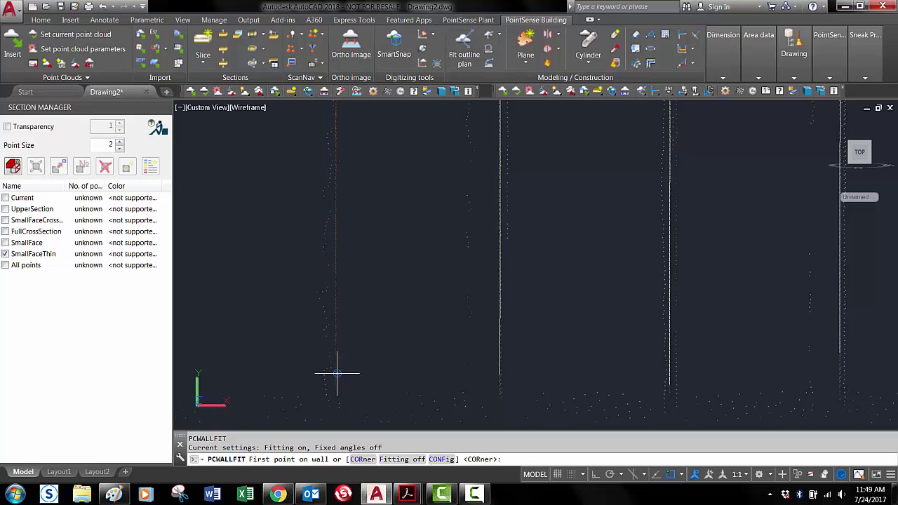
pyautogui.scroll(-3, 545, 381)
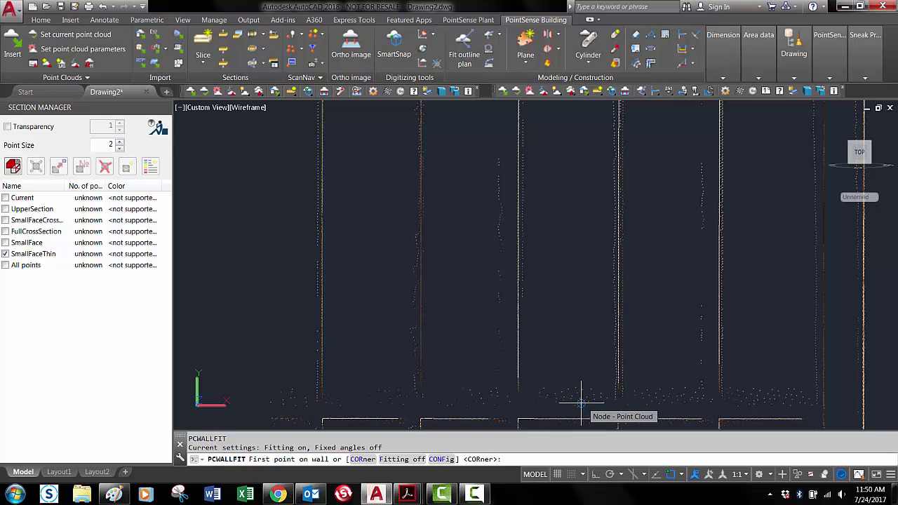
pyautogui.scroll(3, 446, 400)
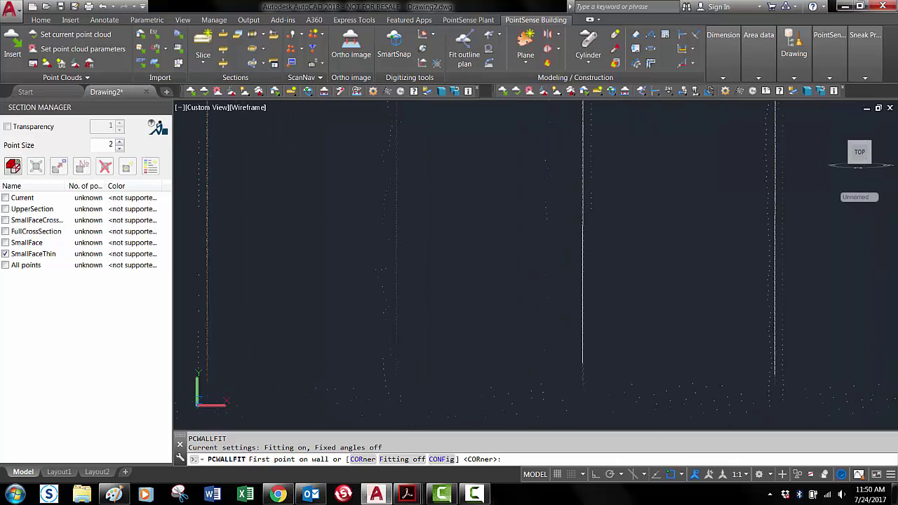
pyautogui.click(396, 377)
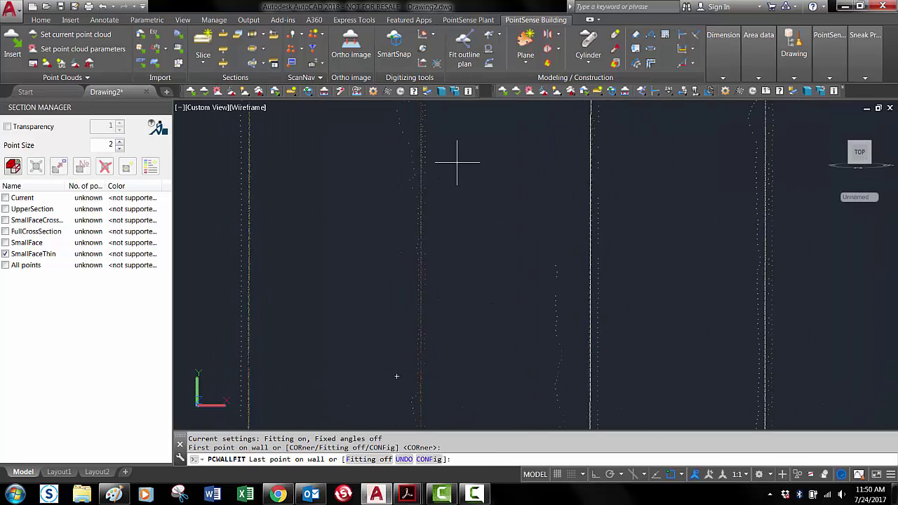
pyautogui.moveTo(457, 162); pyautogui.dragTo(462, 334, button='middle')
pyautogui.scroll(4, 462, 268)
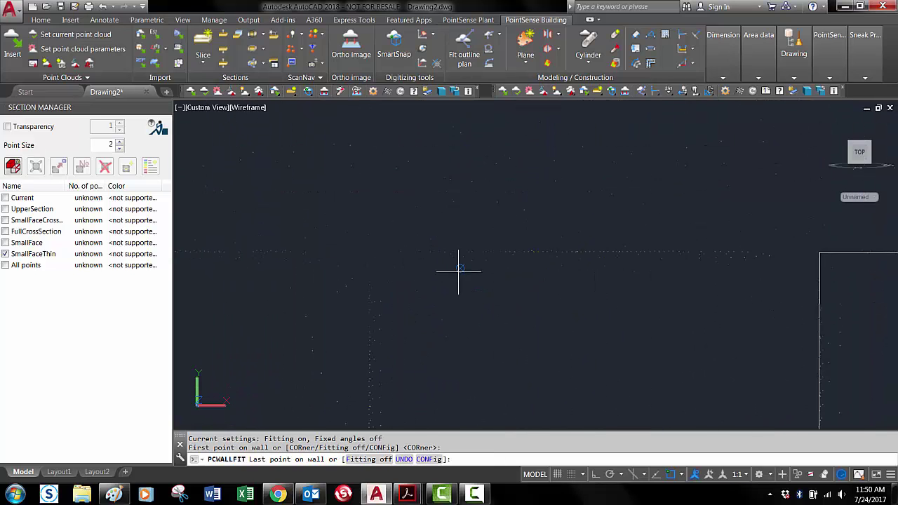
pyautogui.click(369, 295)
pyautogui.click(423, 251)
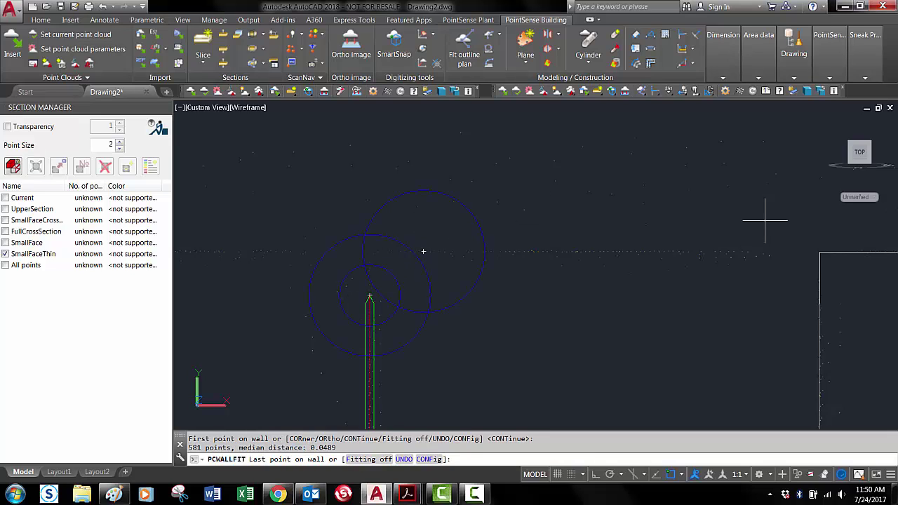
pyautogui.click(719, 251)
pyautogui.press('Return')
pyautogui.press('Return')
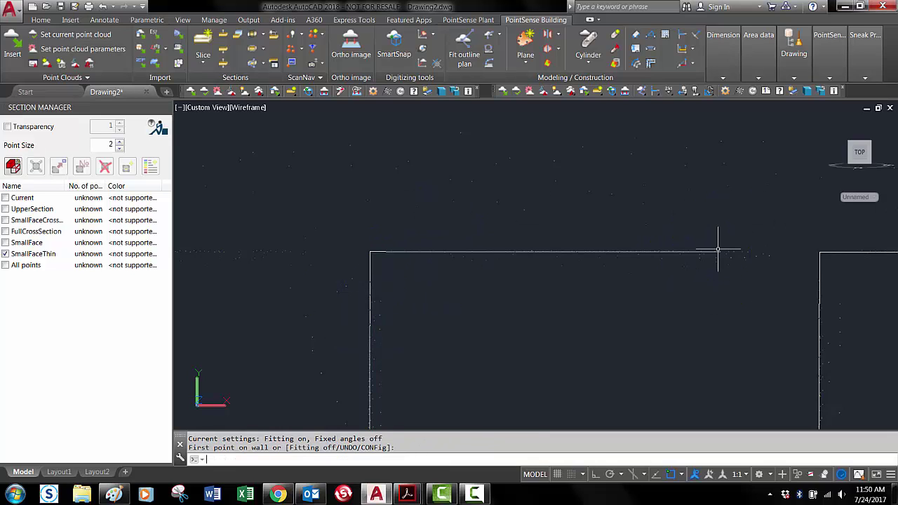
# - Fit the fifth upper panel from the right, along its top edge to the left and down its left edge, and finish the outline
pyautogui.moveTo(362, 315); pyautogui.dragTo(375, 320, button='middle')
pyautogui.press('Escape')
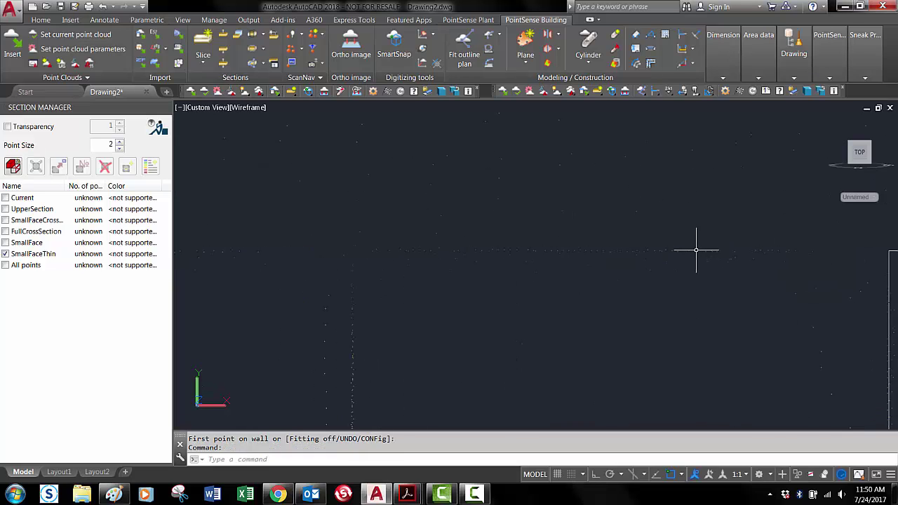
pyautogui.press('Return')
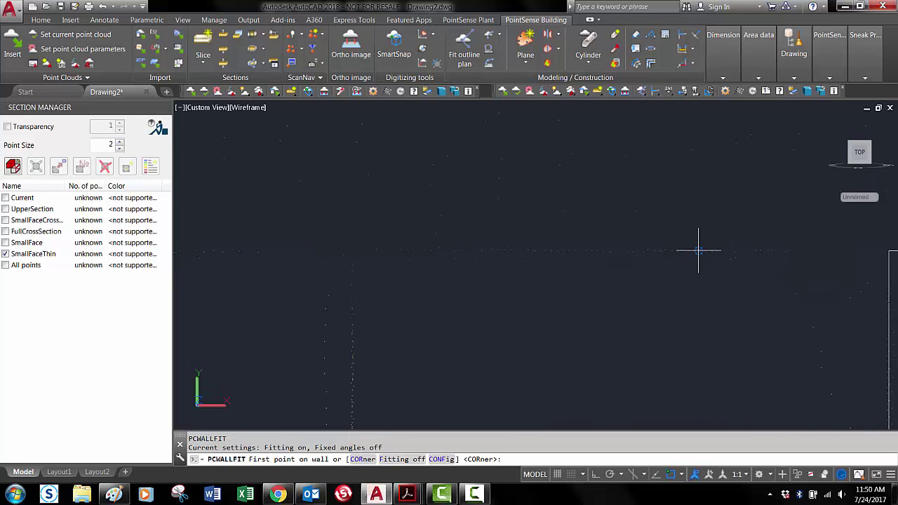
pyautogui.click(698, 250)
pyautogui.click(406, 250)
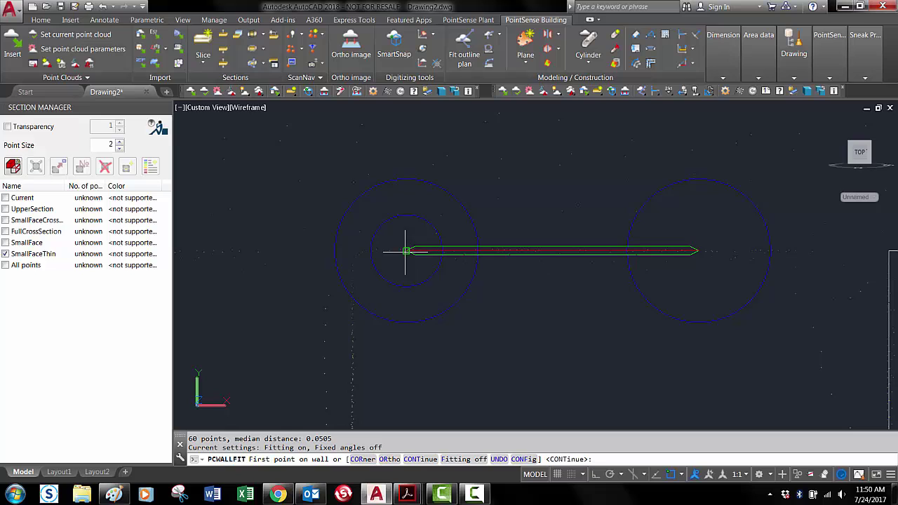
pyautogui.click(351, 349)
pyautogui.scroll(-3, 390, 406)
pyautogui.moveTo(527, 379); pyautogui.dragTo(577, 73, button='middle')
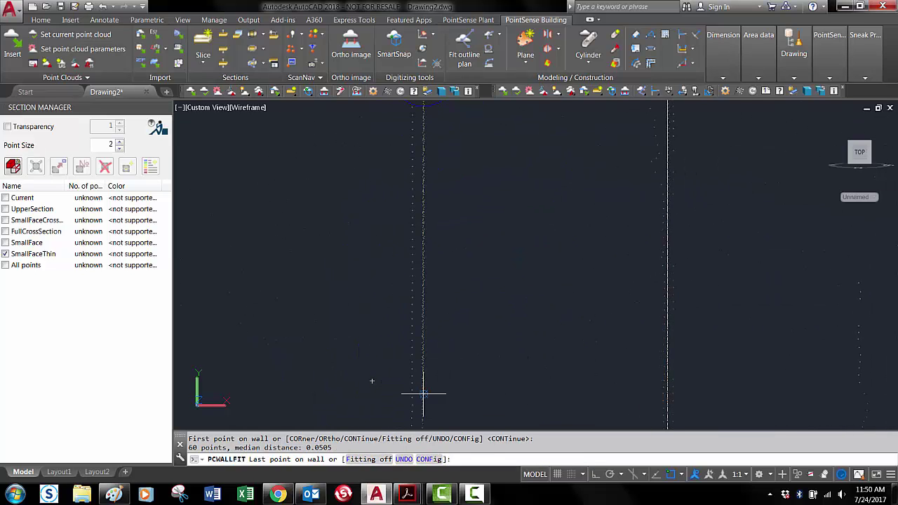
pyautogui.click(439, 408)
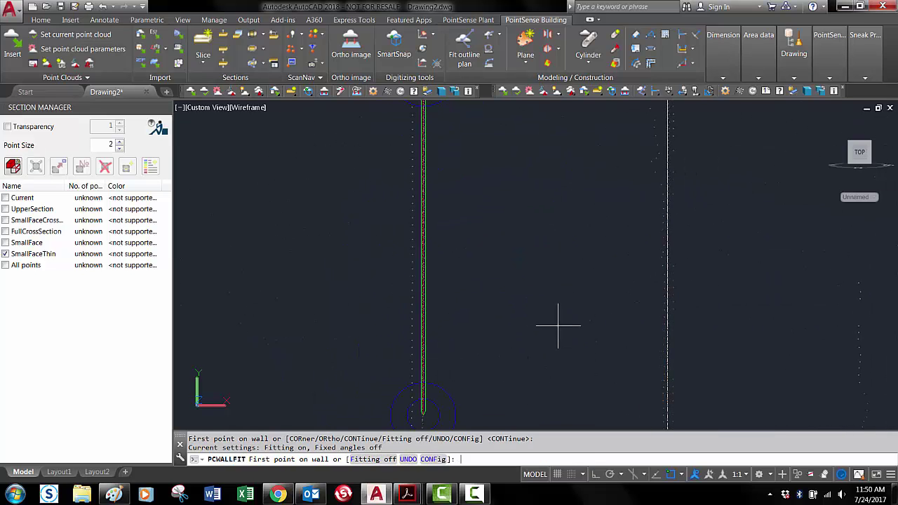
pyautogui.press('Return')
# - Turn section transparency on and back off, and set the point size to 5
pyautogui.scroll(-3, 531, 296)
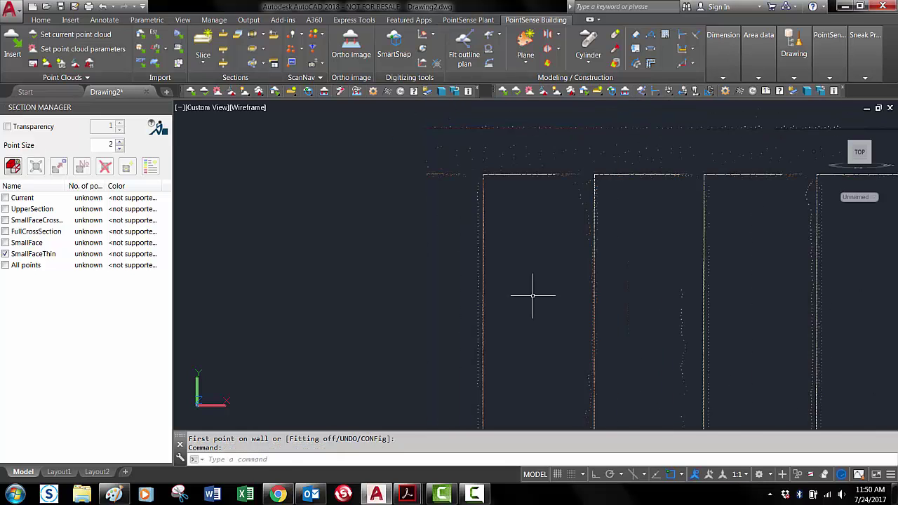
pyautogui.scroll(1, 531, 296)
pyautogui.moveTo(523, 222); pyautogui.dragTo(518, 338, button='middle')
pyautogui.scroll(4, 508, 260)
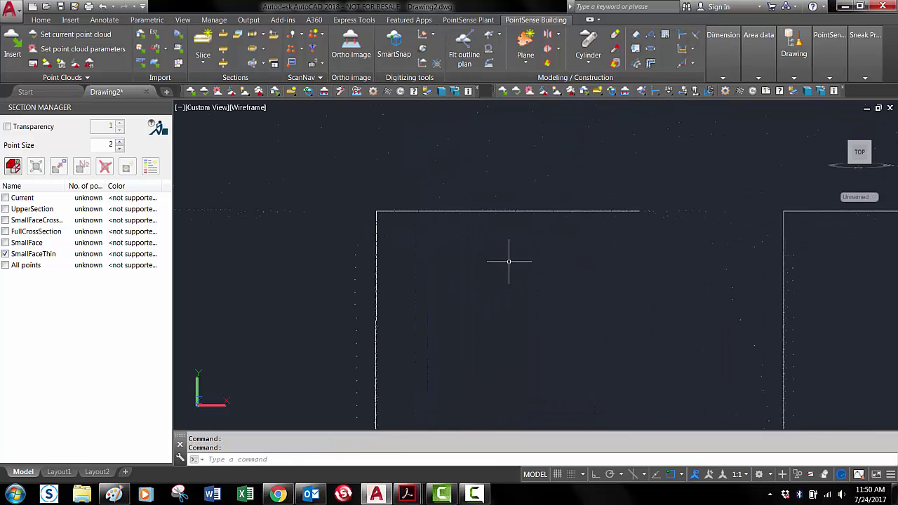
pyautogui.click(10, 127)
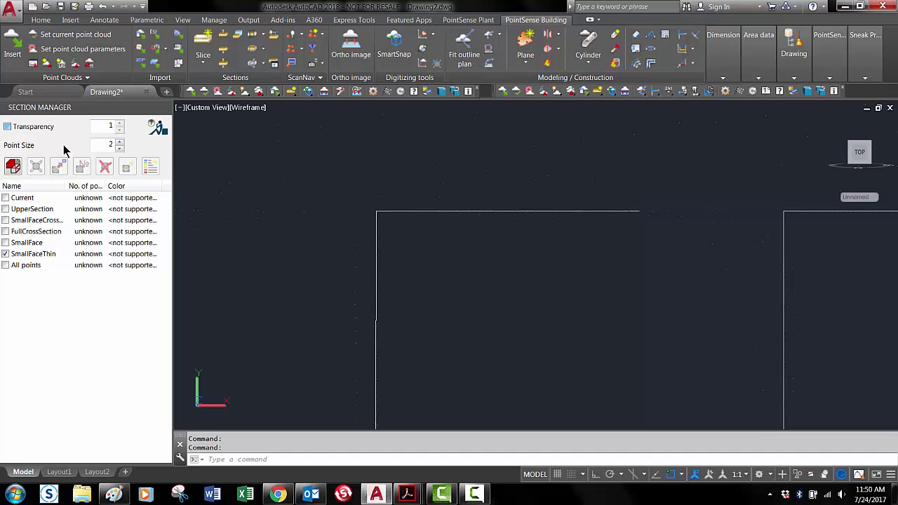
pyautogui.click(6, 128)
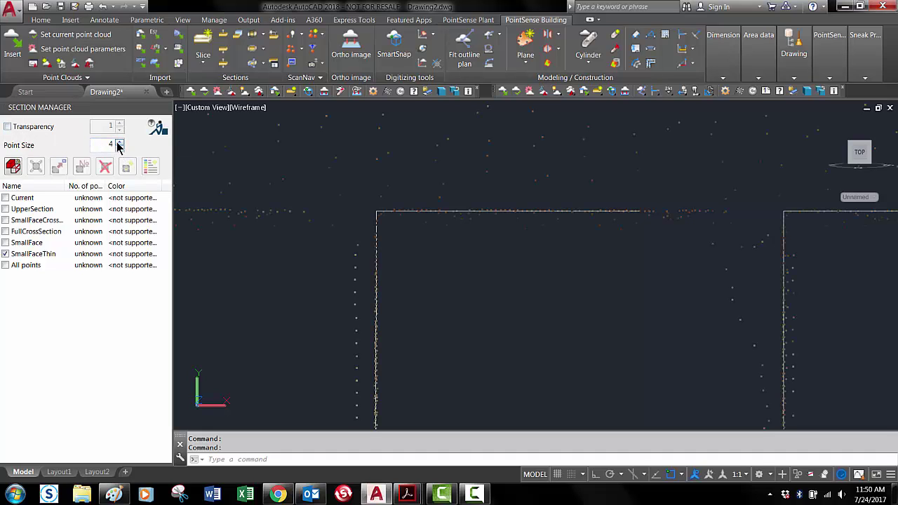
# - Examine how the fitted panel outlines sit within the point cloud, in a tilted view and in the top view
pyautogui.keyDown('shift'); pyautogui.moveTo(413, 212); pyautogui.dragTo(382, 240, button='middle'); pyautogui.keyUp('shift')
pyautogui.keyDown('shift'); pyautogui.moveTo(376, 274); pyautogui.dragTo(375, 295, button='middle'); pyautogui.keyUp('shift')
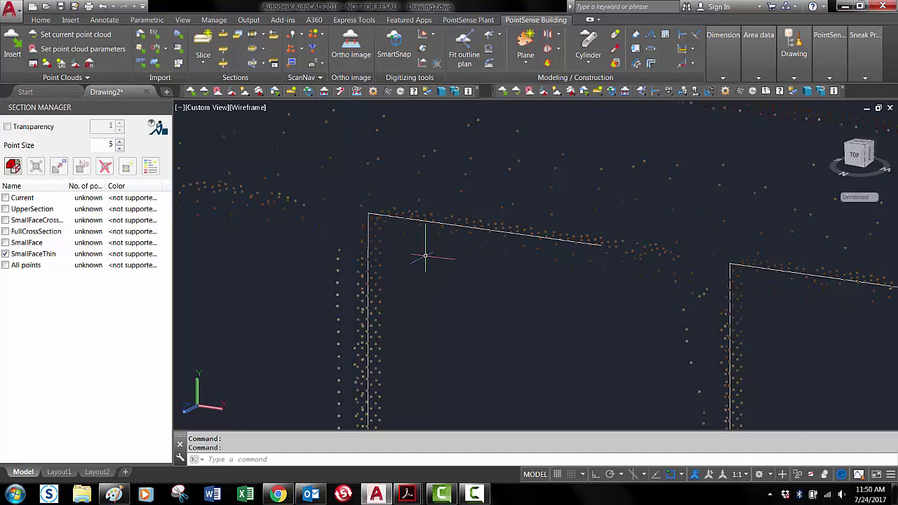
pyautogui.scroll(1, 425, 255)
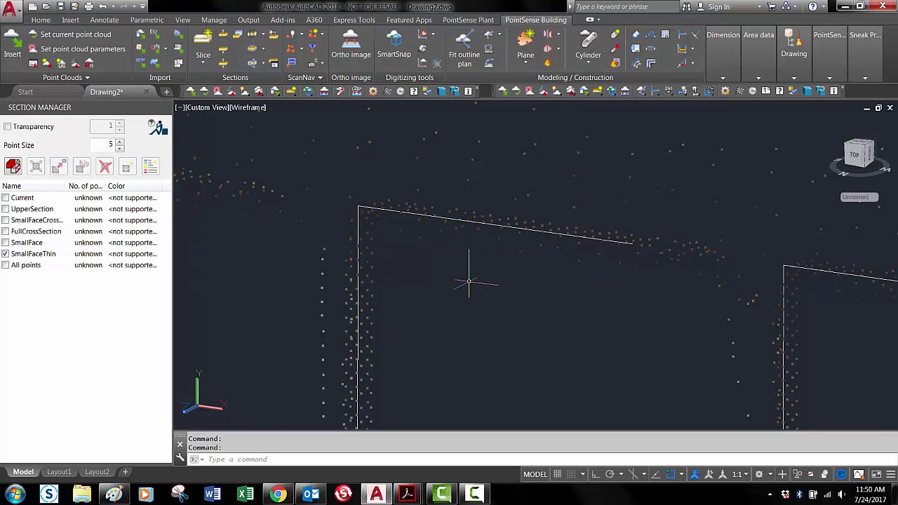
pyautogui.click(860, 162)
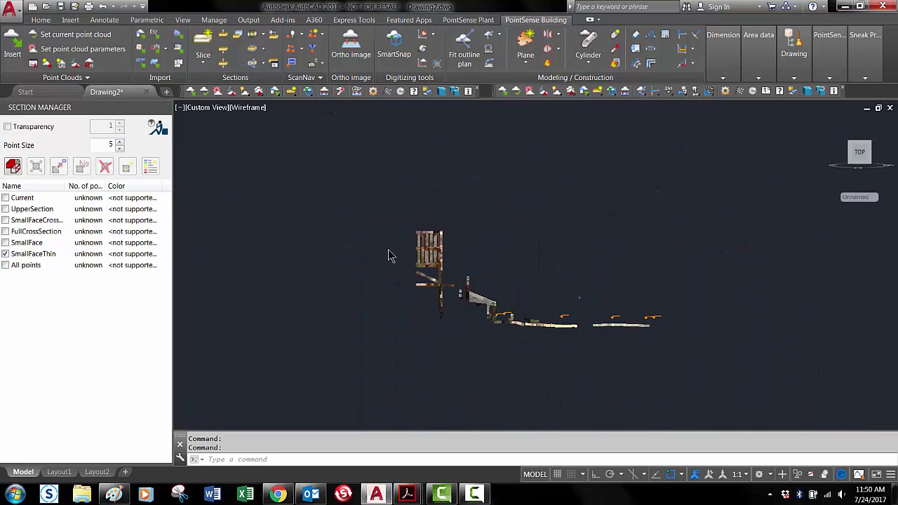
pyautogui.scroll(10, 441, 200)
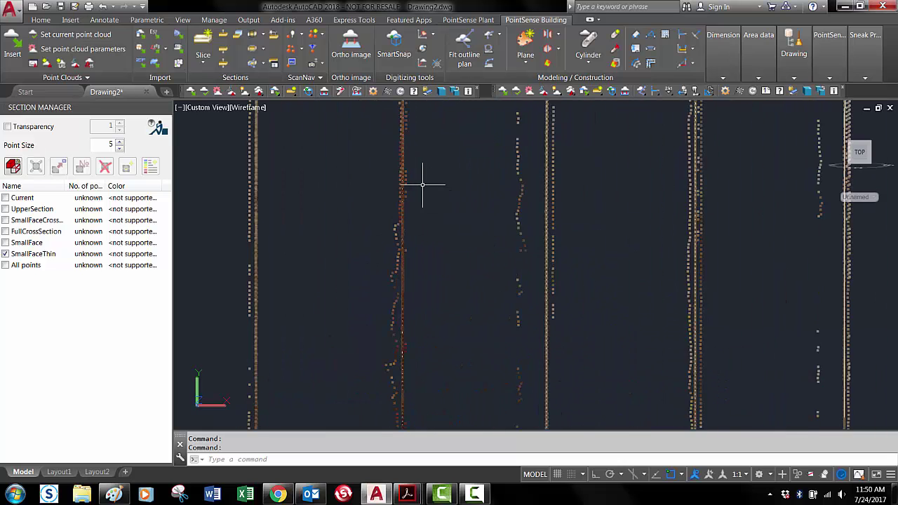
pyautogui.moveTo(423, 186); pyautogui.dragTo(511, 376, button='middle')
pyautogui.scroll(1, 491, 210)
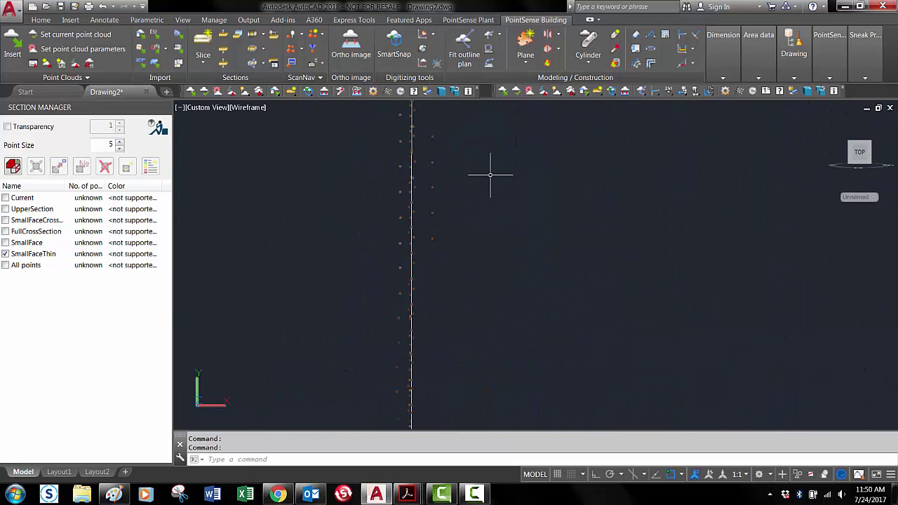
pyautogui.moveTo(491, 176); pyautogui.dragTo(572, 179, button='middle')
pyautogui.scroll(-3, 571, 179)
pyautogui.moveTo(533, 351); pyautogui.dragTo(553, 362, button='middle')
pyautogui.scroll(2, 540, 401)
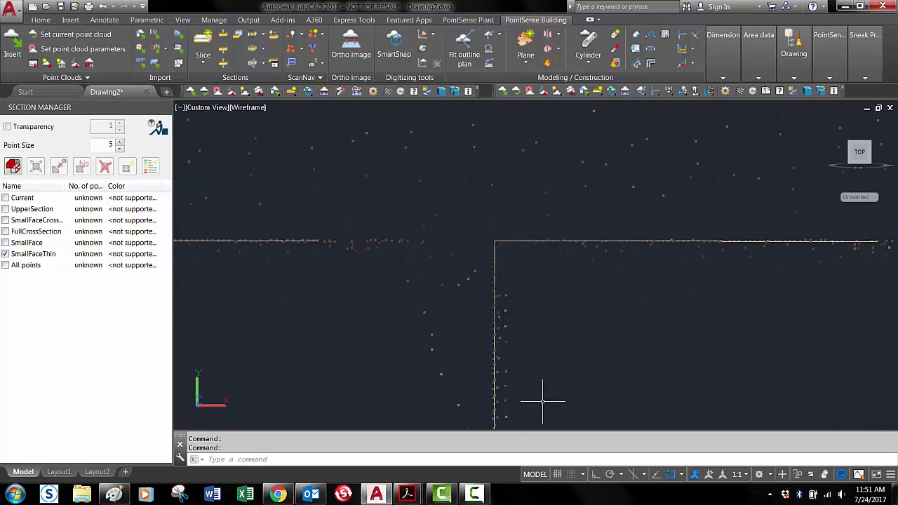
# - Place a horizontal linear dimension between two scan points on either side of the left edge of the fourth upper panel from the right
pyautogui.moveTo(541, 400); pyautogui.dragTo(548, 347, button='middle')
pyautogui.scroll(4, 521, 245)
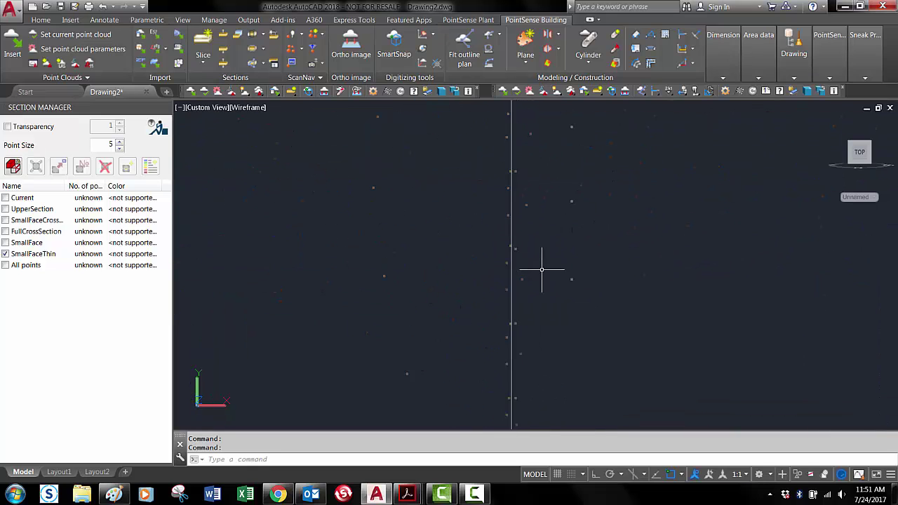
pyautogui.scroll(1, 505, 285)
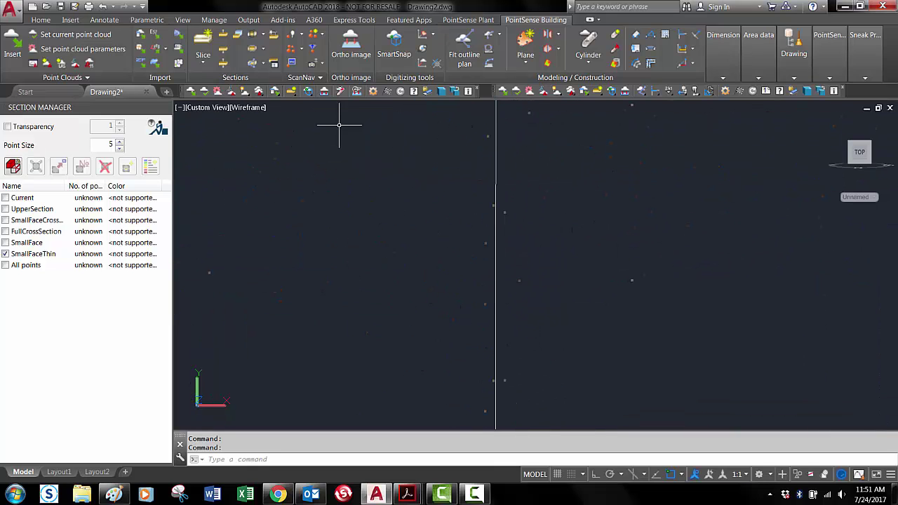
pyautogui.click(40, 20)
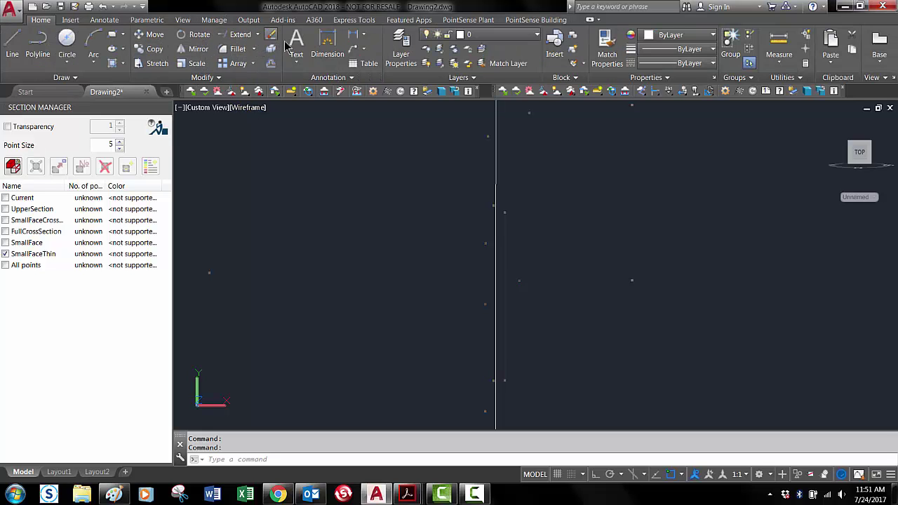
pyautogui.click(352, 36)
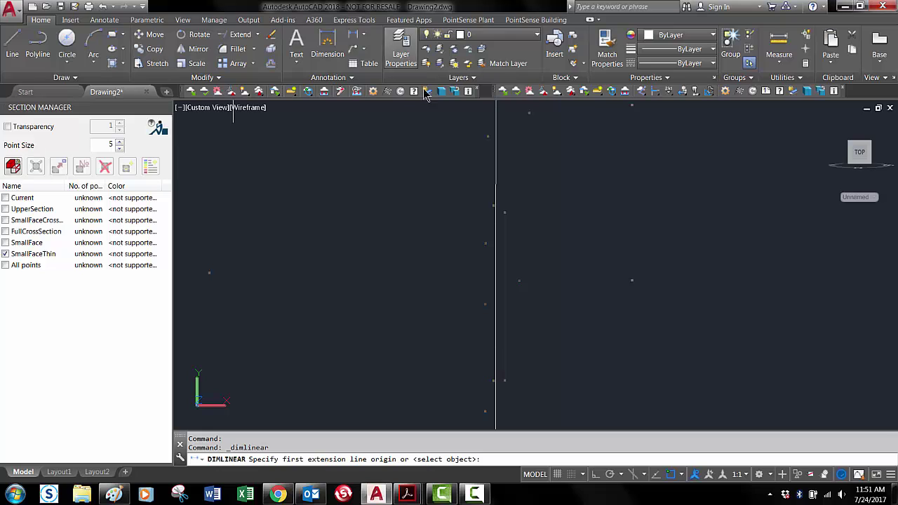
pyautogui.click(485, 303)
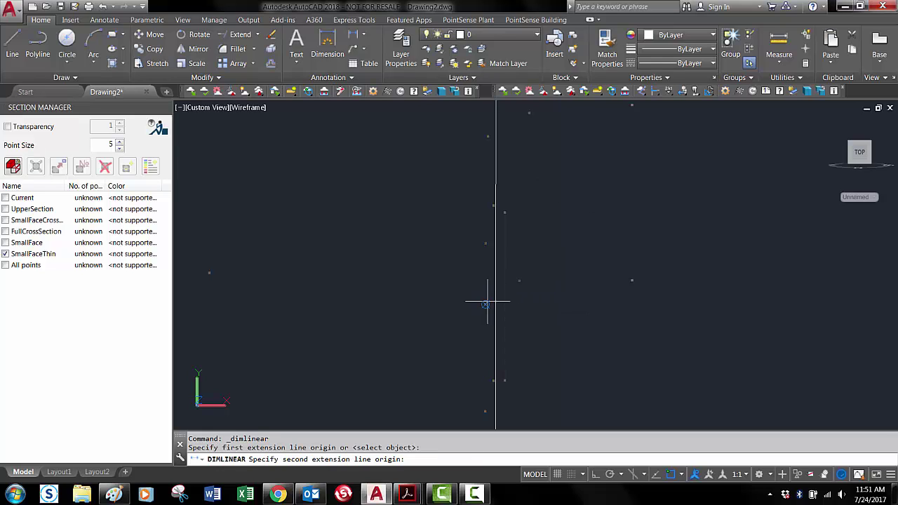
pyautogui.click(517, 282)
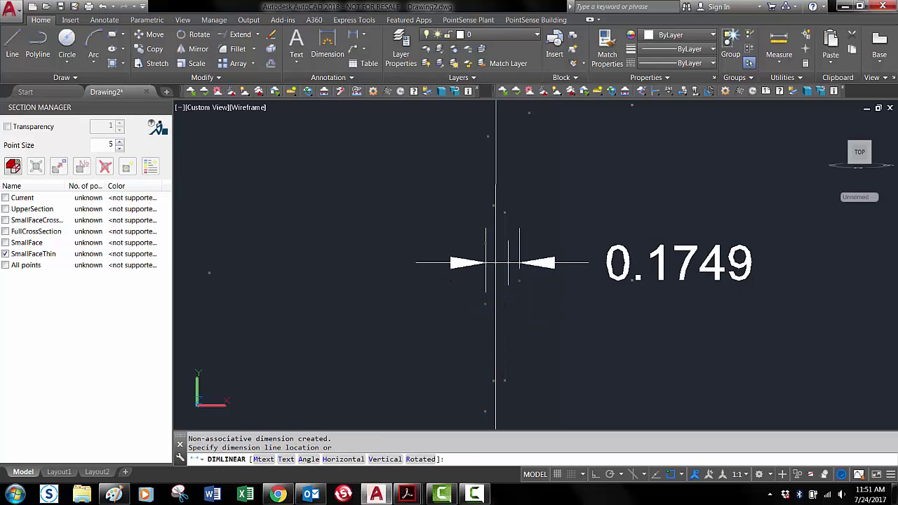
pyautogui.click(508, 260)
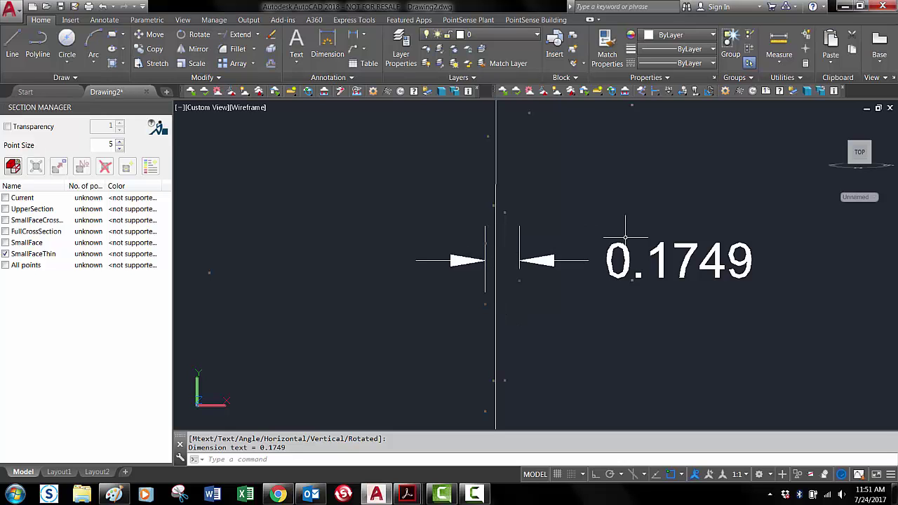
# - Review the fitted upper-row panel outlines against the surrounding scan points
pyautogui.scroll(-5, 653, 301)
pyautogui.scroll(-8, 658, 291)
pyautogui.moveTo(708, 302); pyautogui.dragTo(525, 242, button='middle')
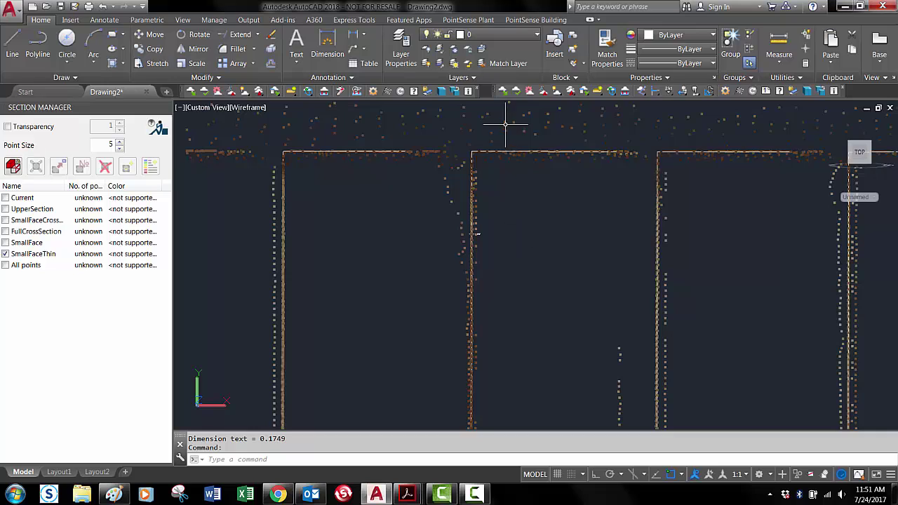
pyautogui.scroll(3, 495, 140)
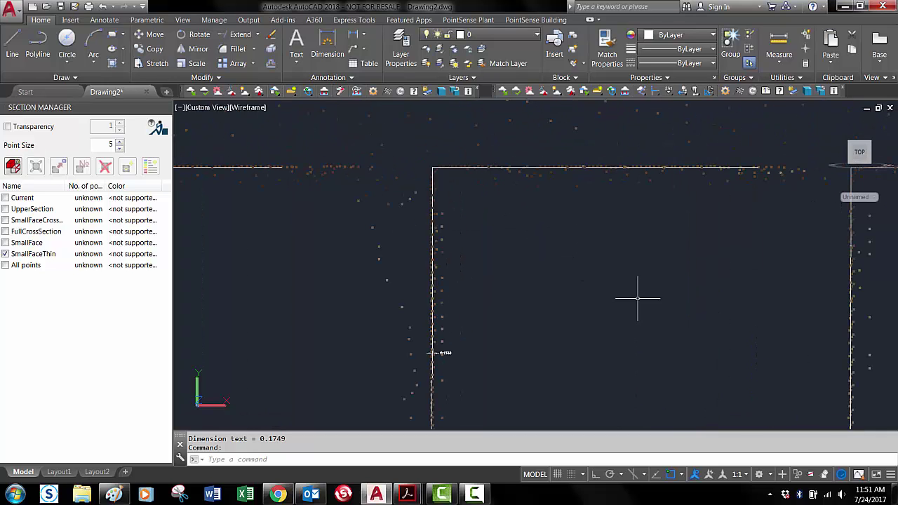
pyautogui.scroll(-5, 636, 299)
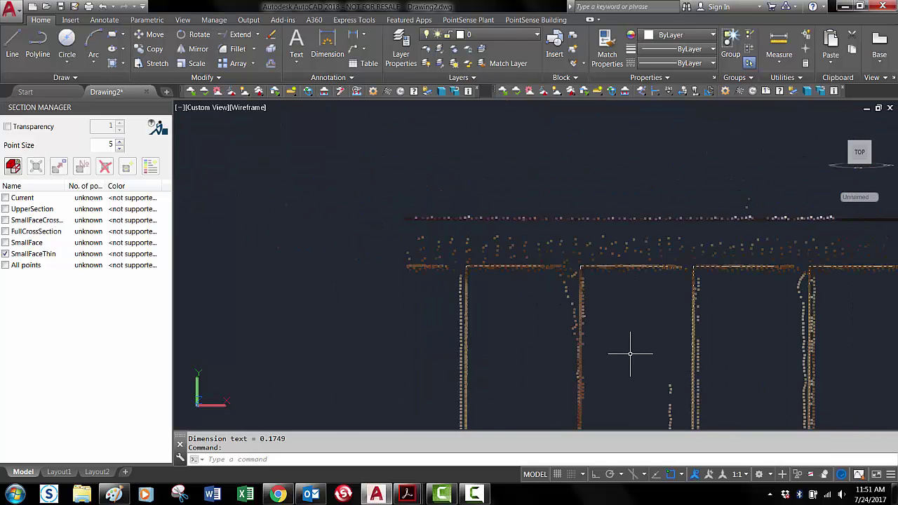
pyautogui.moveTo(631, 354); pyautogui.dragTo(518, 265, button='middle')
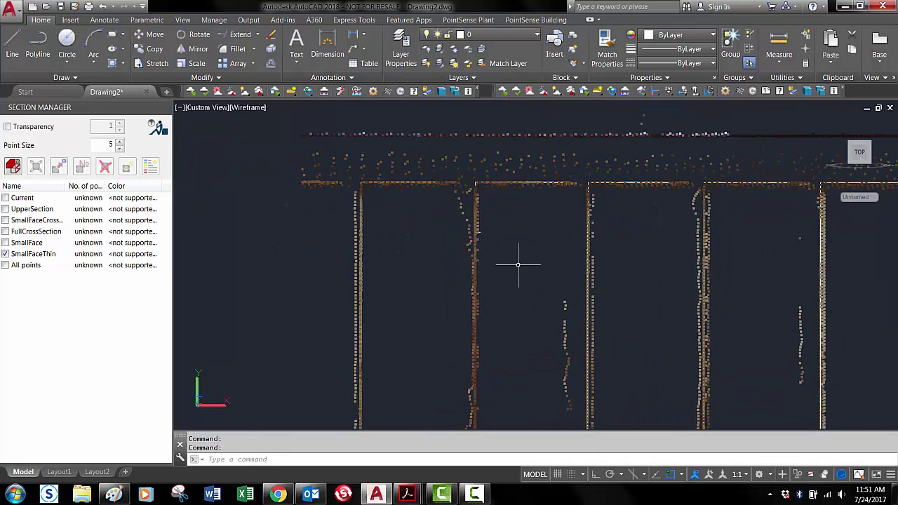